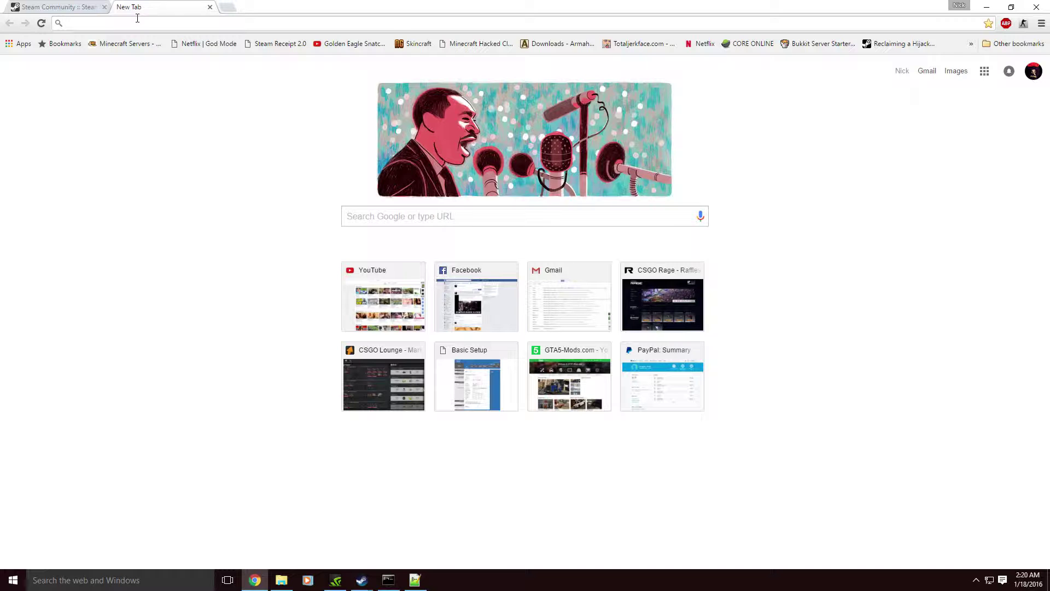
Type 'steam' into a new tab's address bar.
type("steamstat.us")
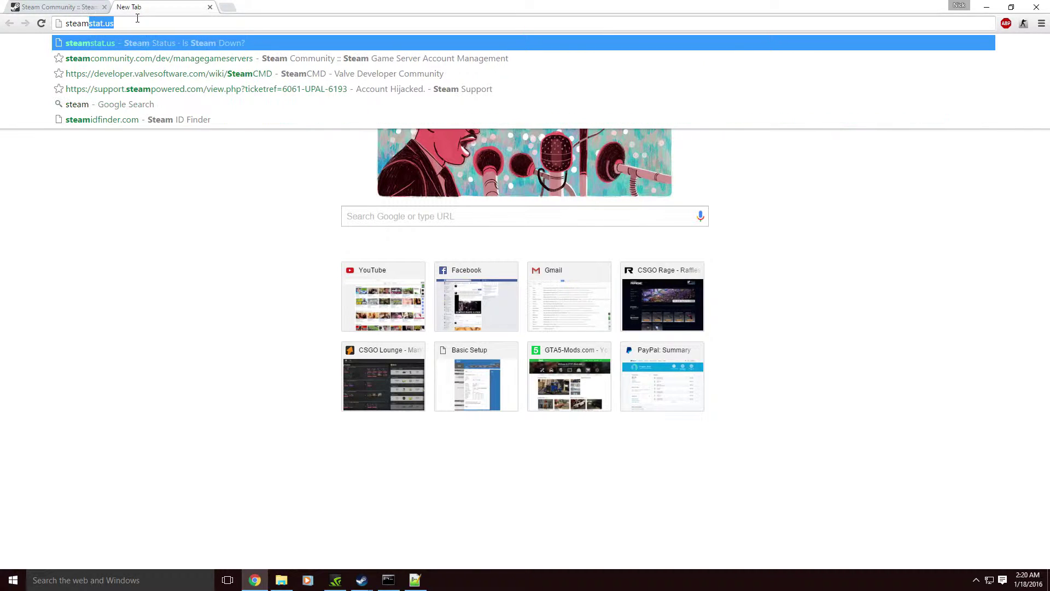
Load the steamcommunity.com/dev/managegameservers suggestion to reach the server account page.
key("Down")
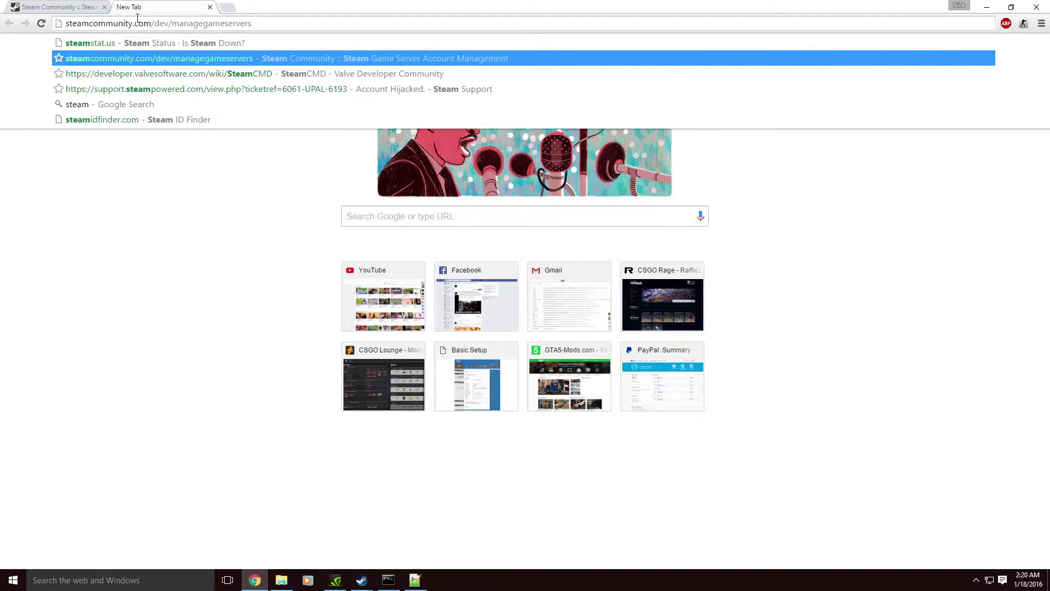
key("Return")
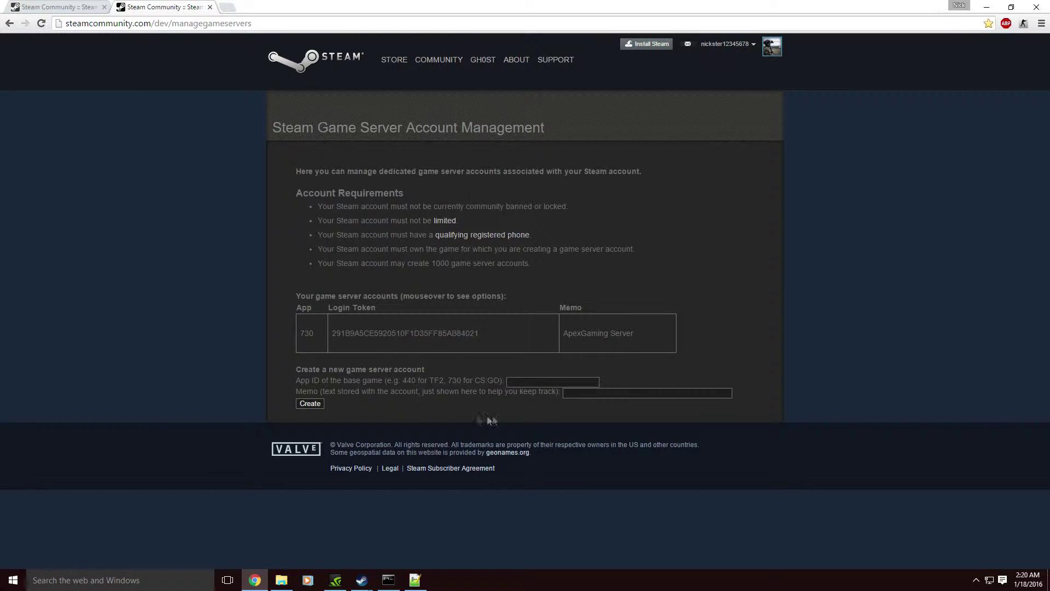
left_click(541, 383)
Delete the existing app 730 game server account and confirm the deletion.
mouse_move(498, 325)
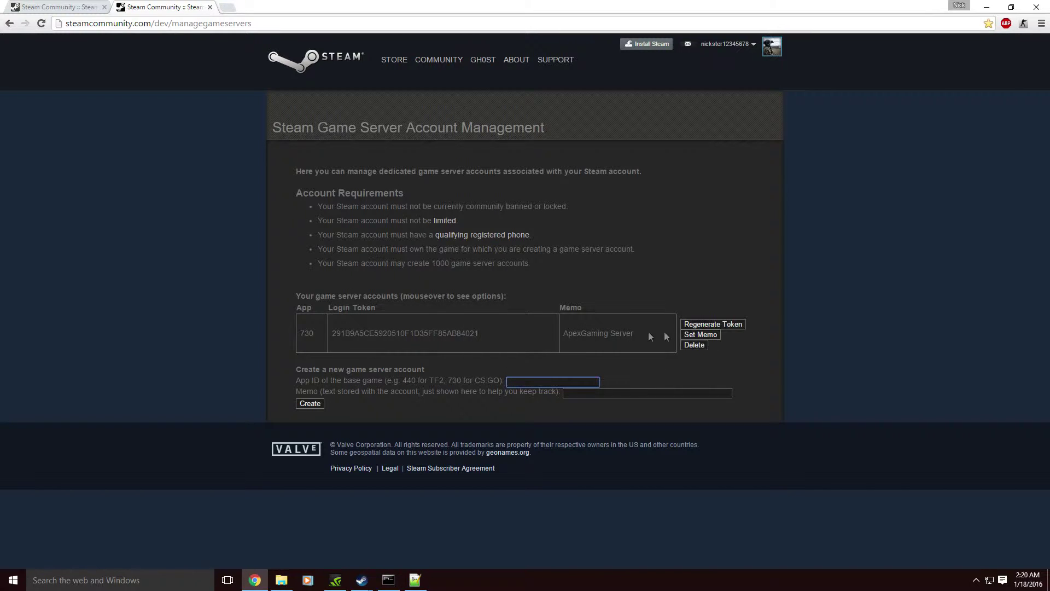
left_click(691, 345)
left_click(548, 93)
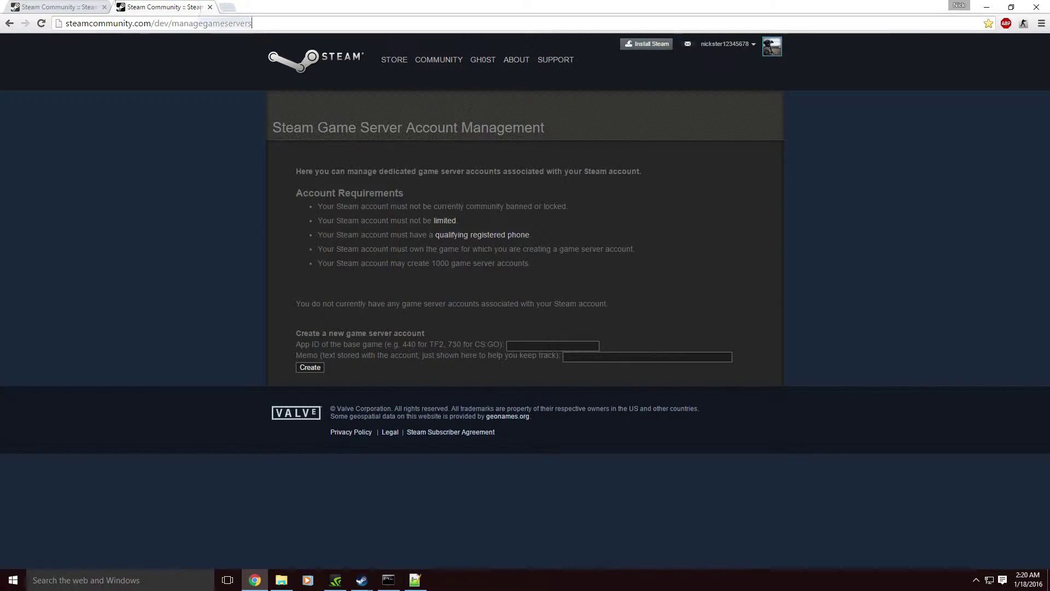
left_click_drag(251, 22, 153, 5)
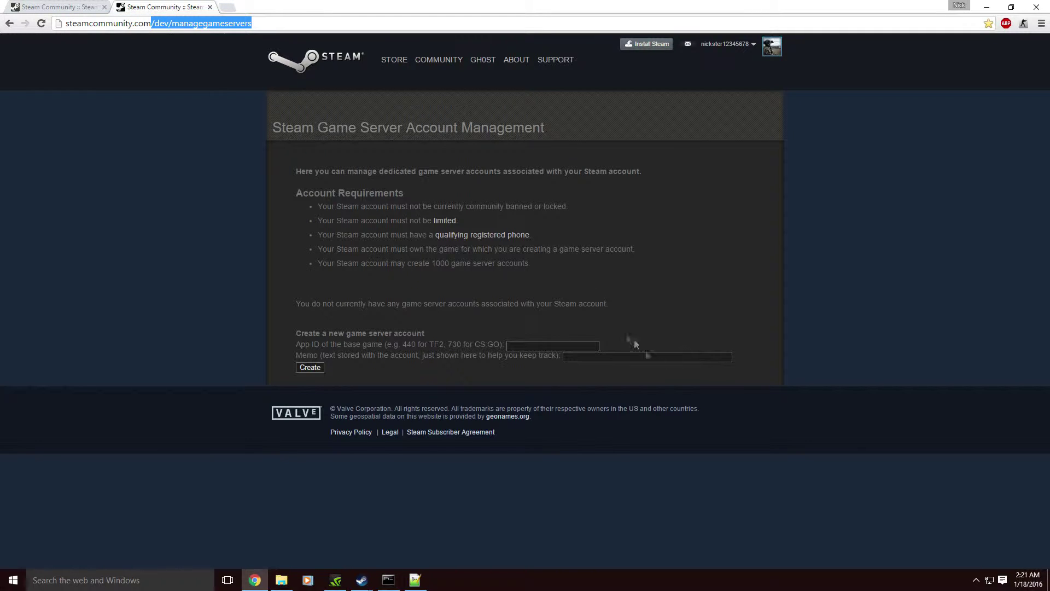
left_click(585, 317)
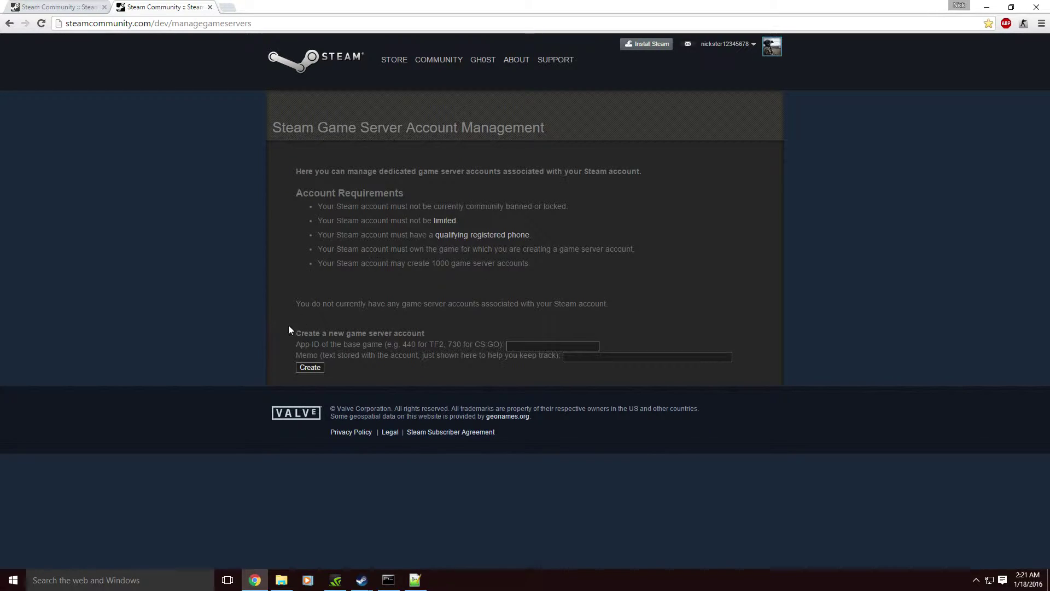
Fill in App ID 730 and memo 'Youtube Tutorial Server' for a new server account.
left_click_drag(289, 330, 429, 334)
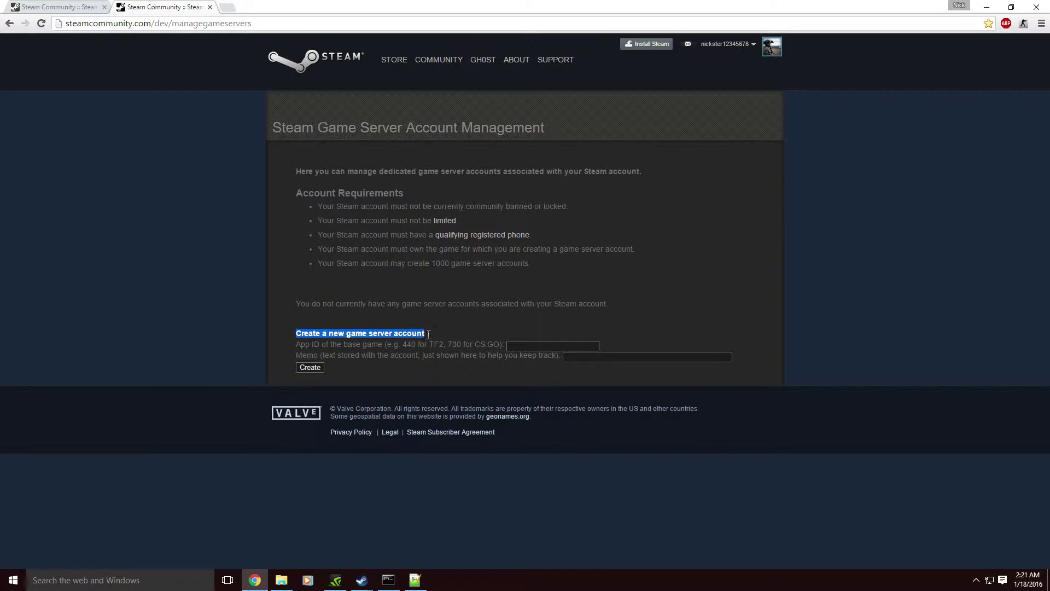
left_click(531, 346)
left_click_drag(450, 344, 505, 344)
left_click(525, 347)
key("Down")
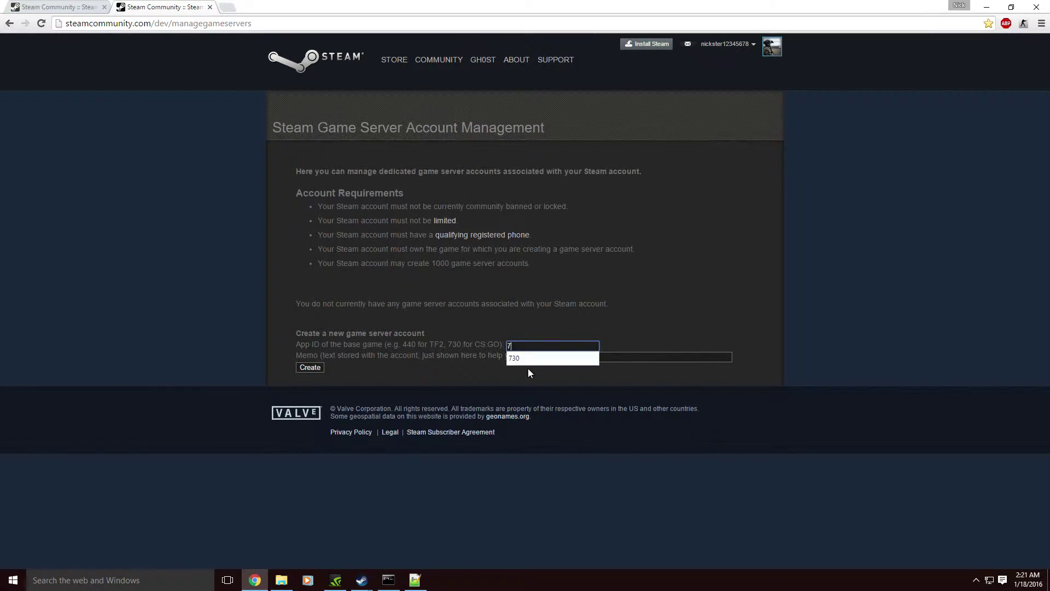
key("Down")
key("Return")
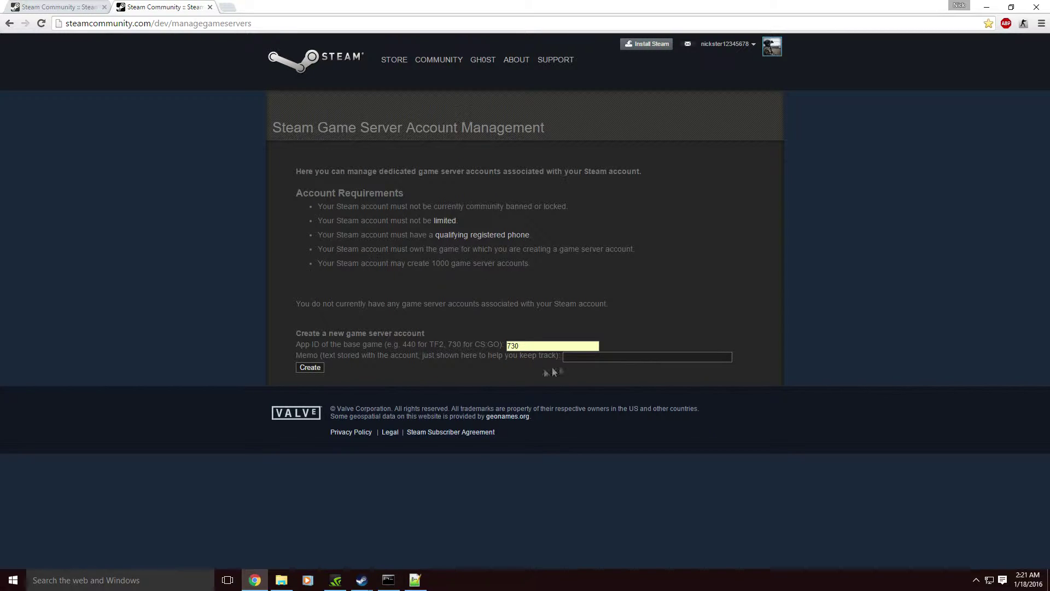
key("Tab")
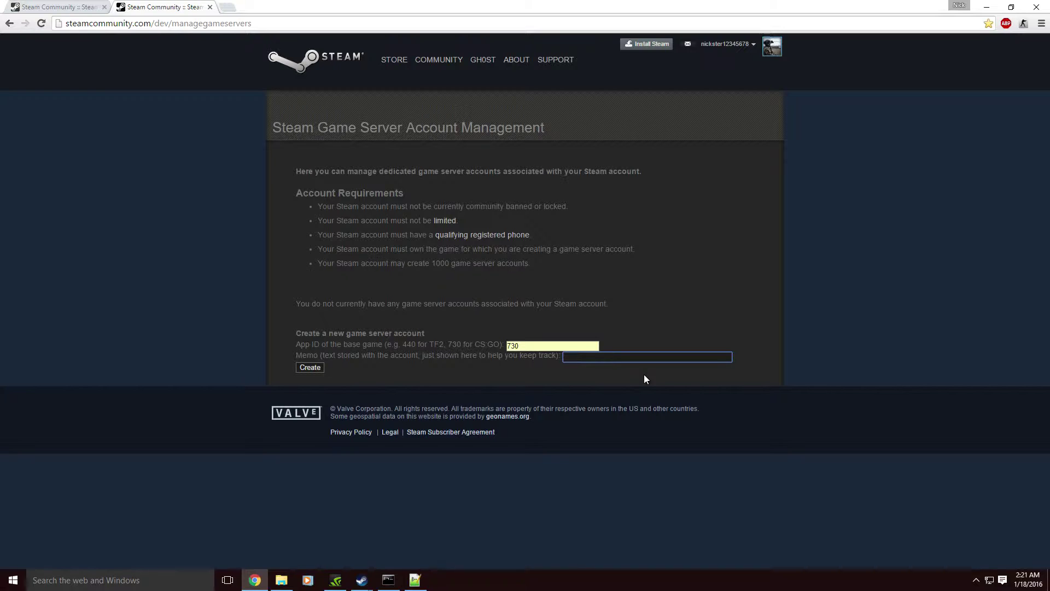
type("Youtube Tutor")
key("BackSpace")
key("BackSpace")
key("BackSpace")
type("torial Server")
Create the server account and select its new login token for copying.
left_click(312, 368)
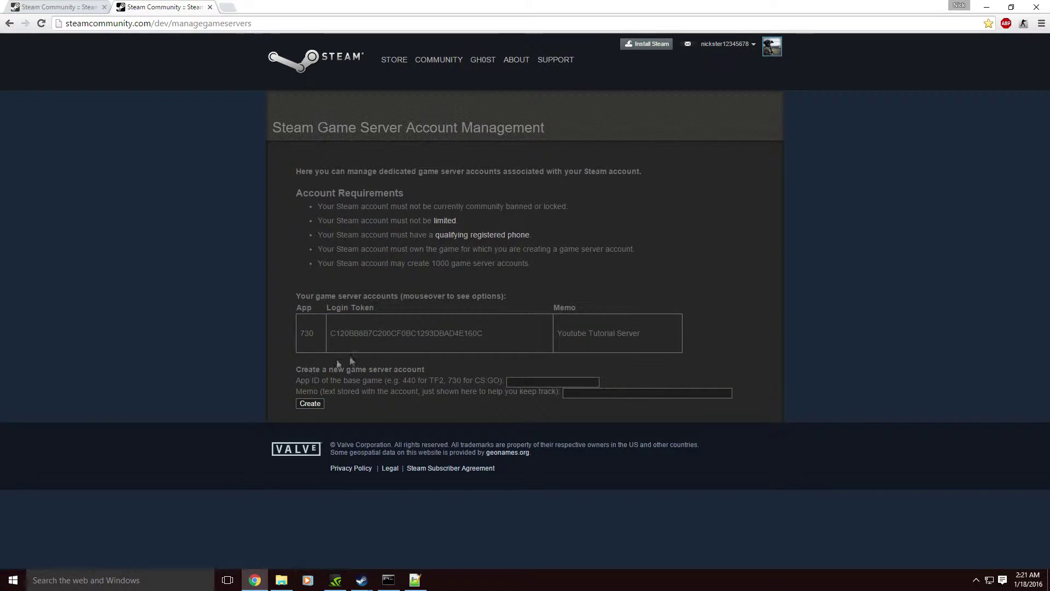
left_click_drag(491, 336, 330, 335)
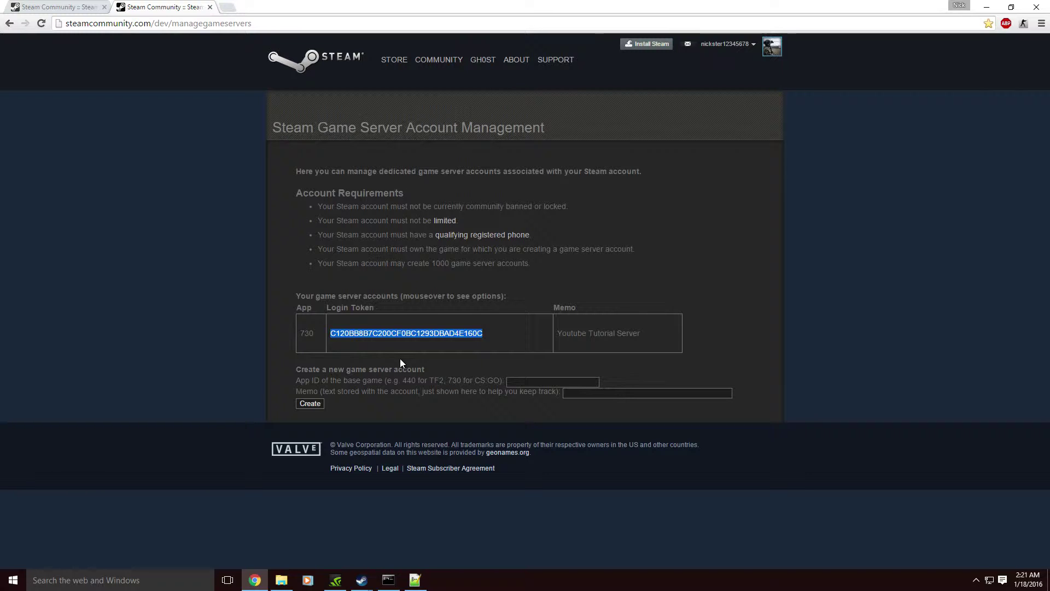
left_click_drag(487, 333, 326, 328)
key("ctrl+c")
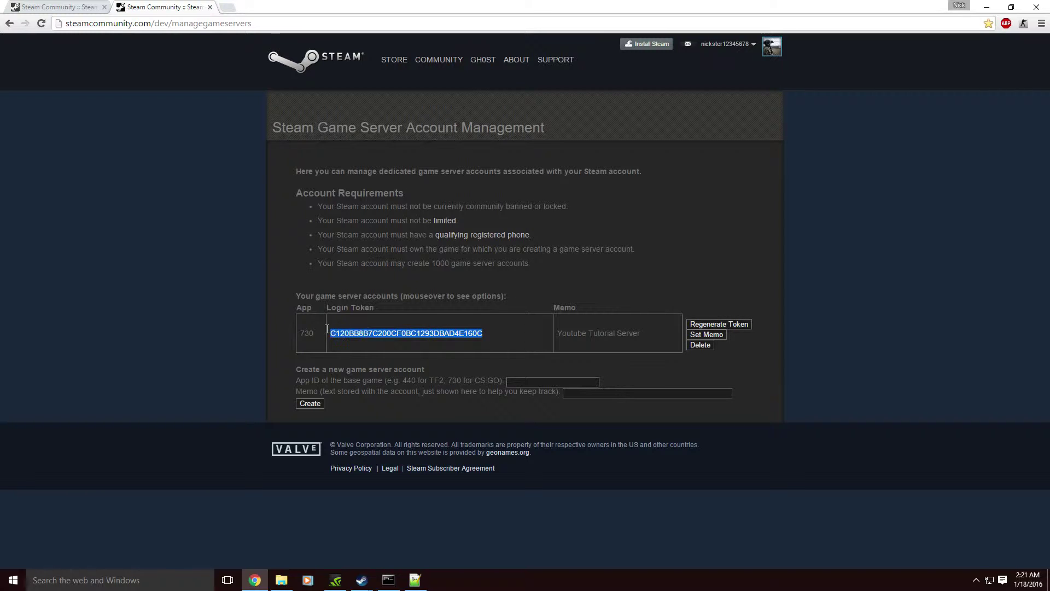
left_click(281, 580)
Open run.bat from the dedicated server folder with Edit with Notepad++.
left_click(424, 200)
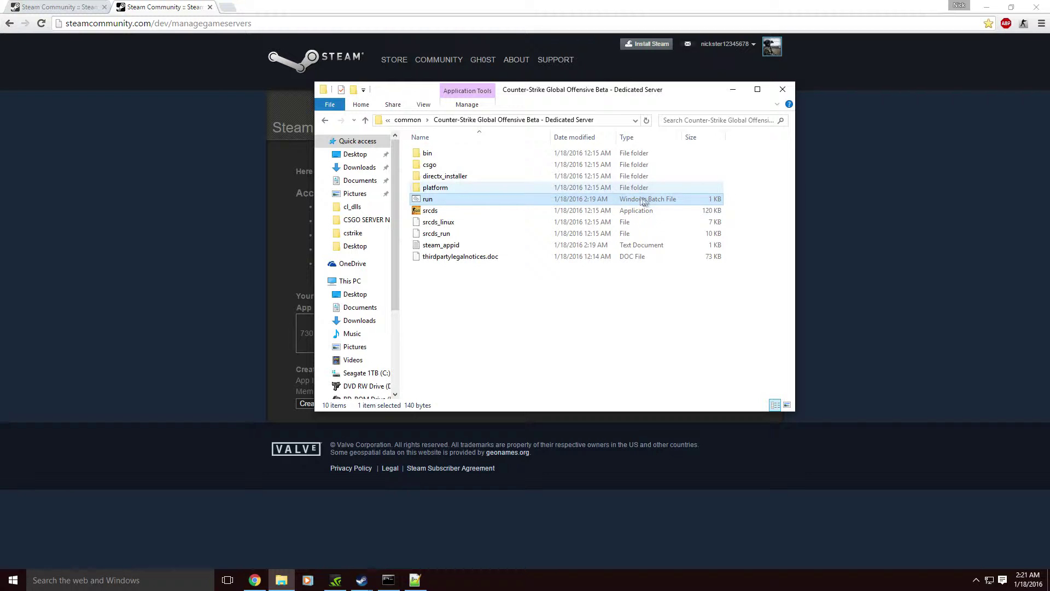
right_click(451, 205)
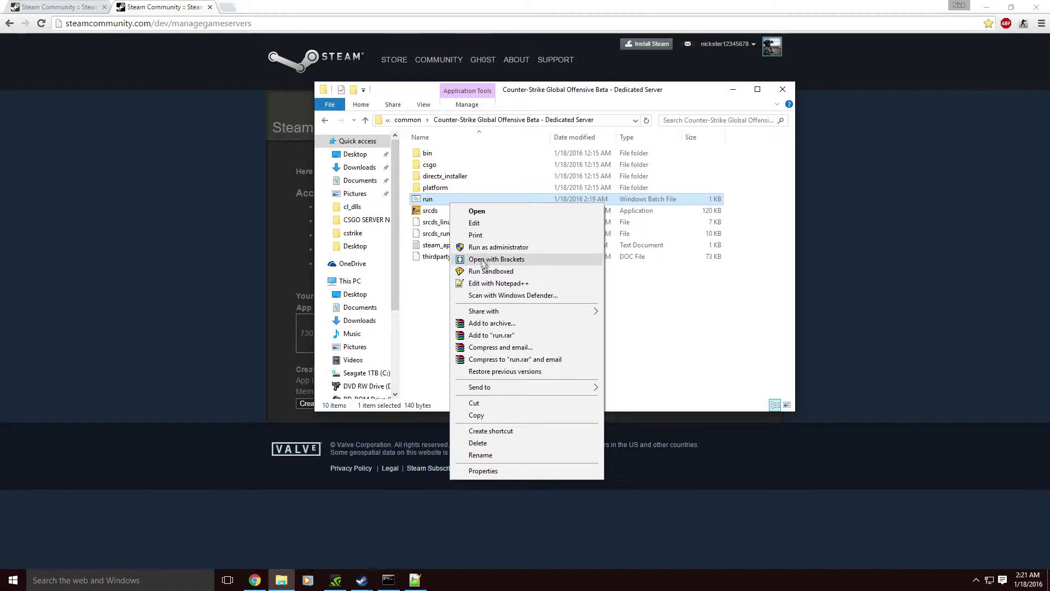
left_click(481, 283)
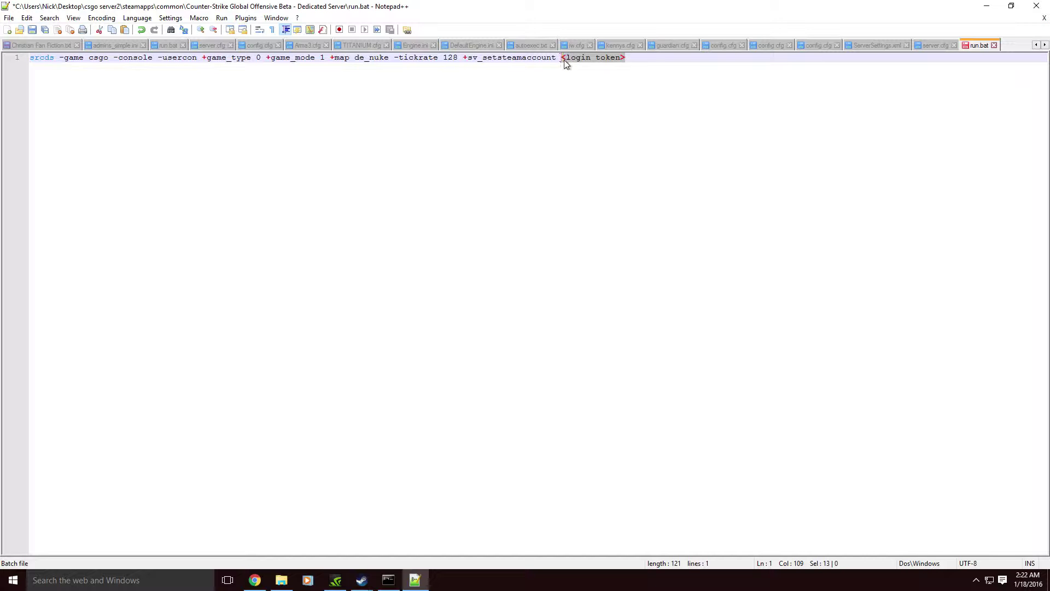
Recopy the full login token from the Steam page and restore the '<login token>' placeholder.
key("ctrl+v")
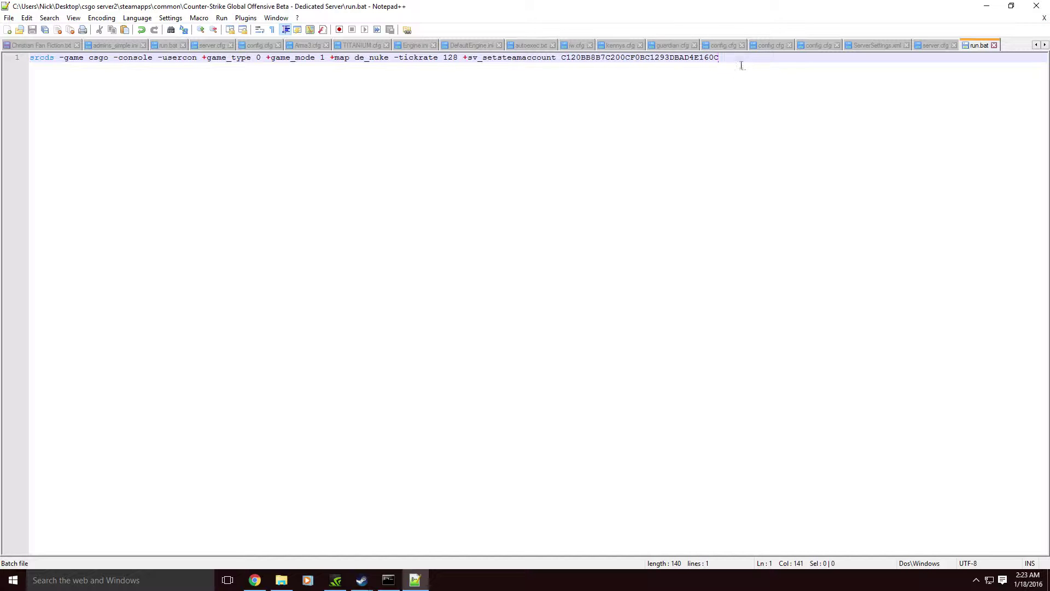
left_click_drag(741, 63, 572, 57)
double_click(572, 57)
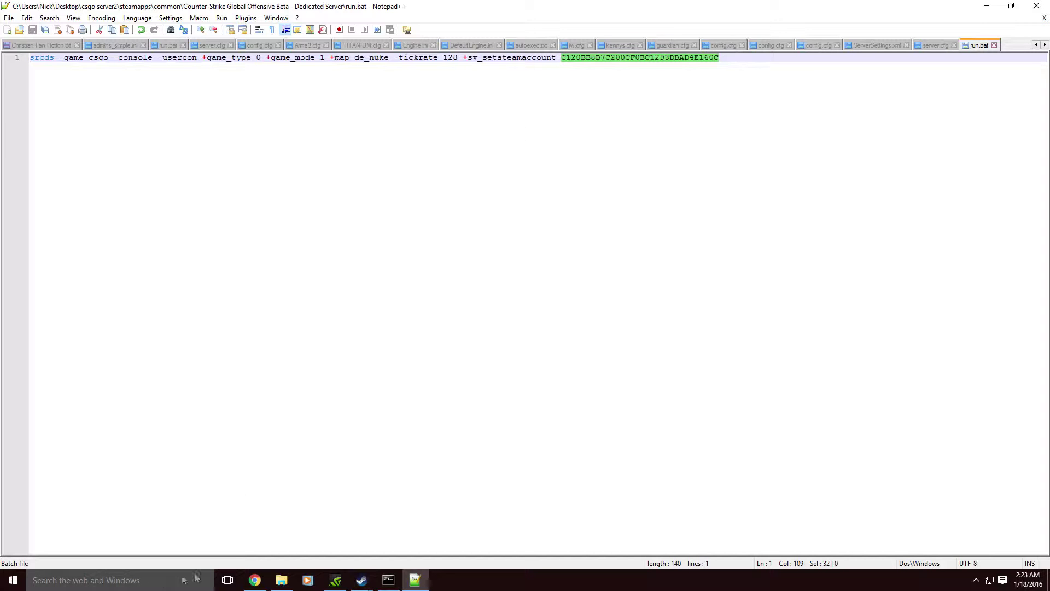
left_click(255, 580)
double_click(377, 331)
key("ctrl+c")
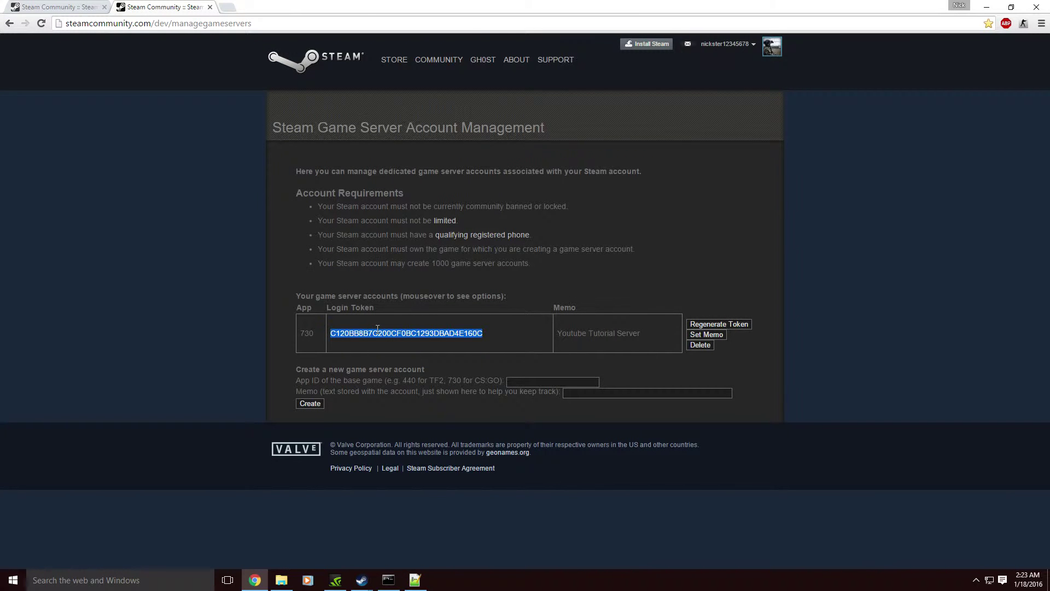
key("alt+Tab")
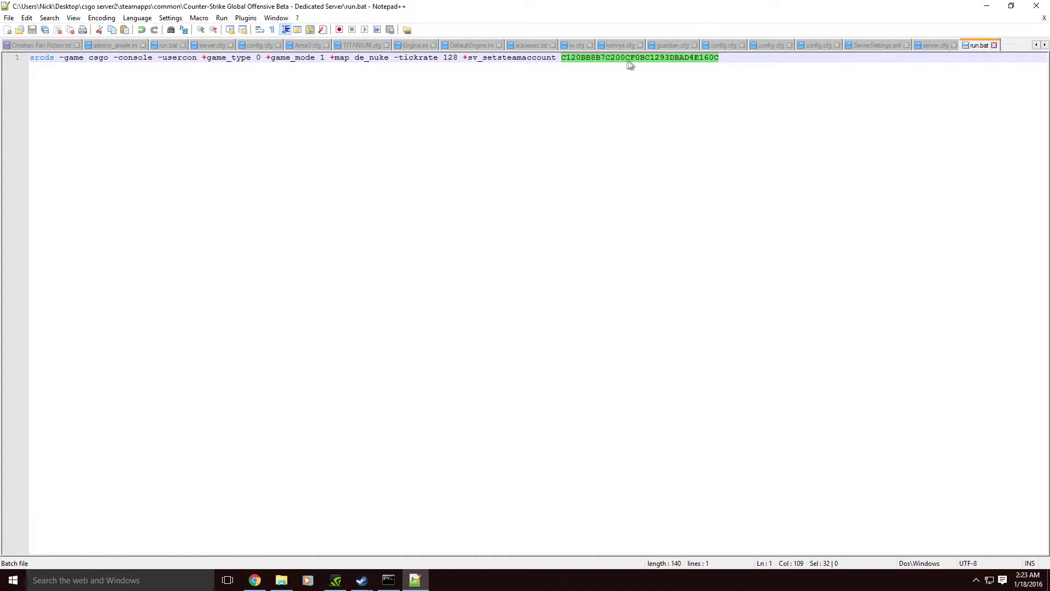
key("BackSpace")
type("login to")
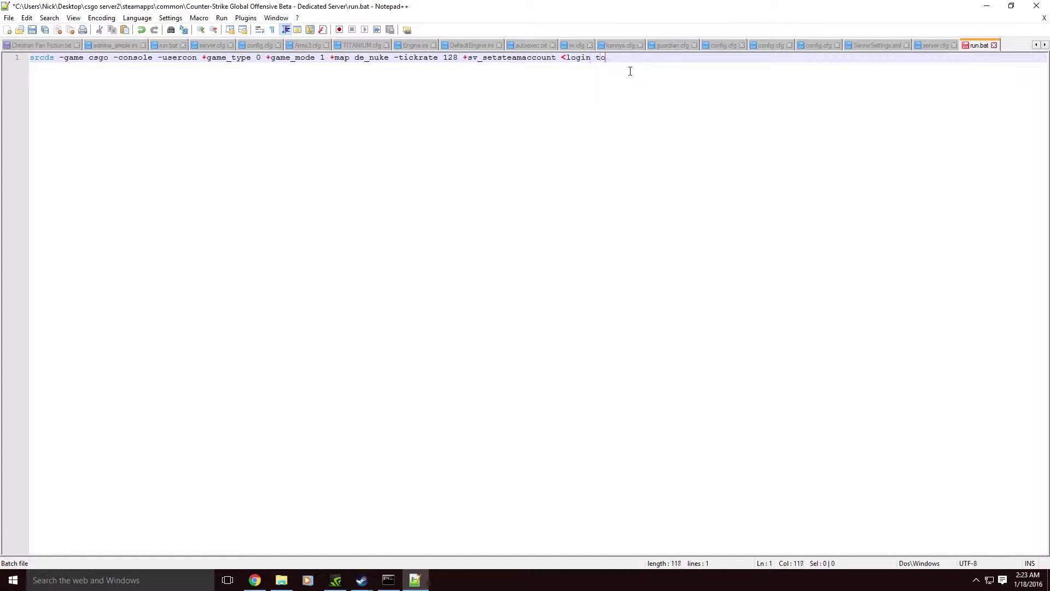
type("ken>")
Replace the '<login token>' placeholder with the copied token, save run.bat and close Notepad++.
left_click_drag(625, 58, 562, 59)
key("ctrl+v")
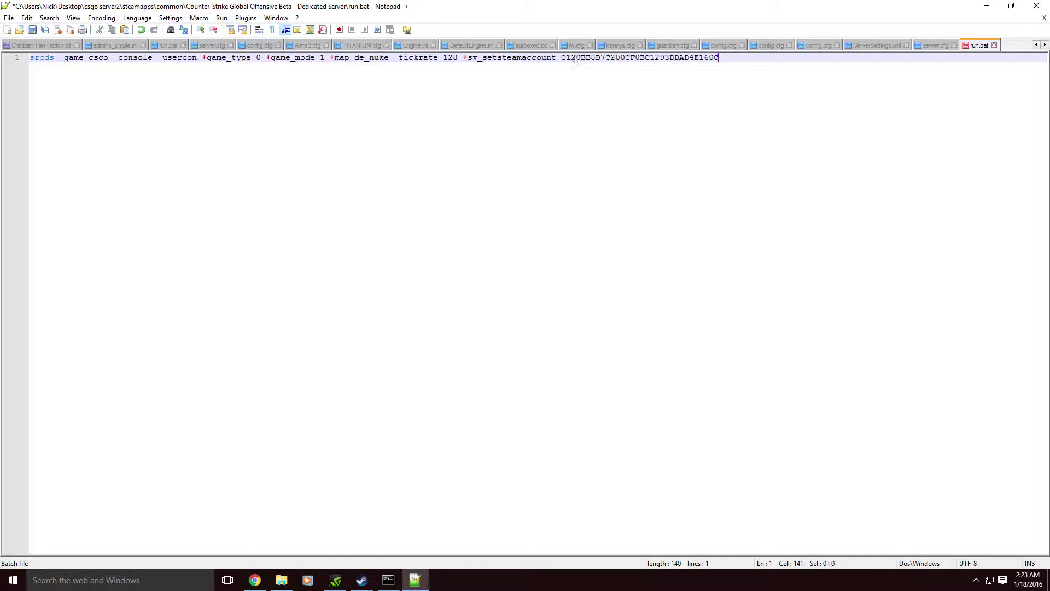
key("ctrl+s")
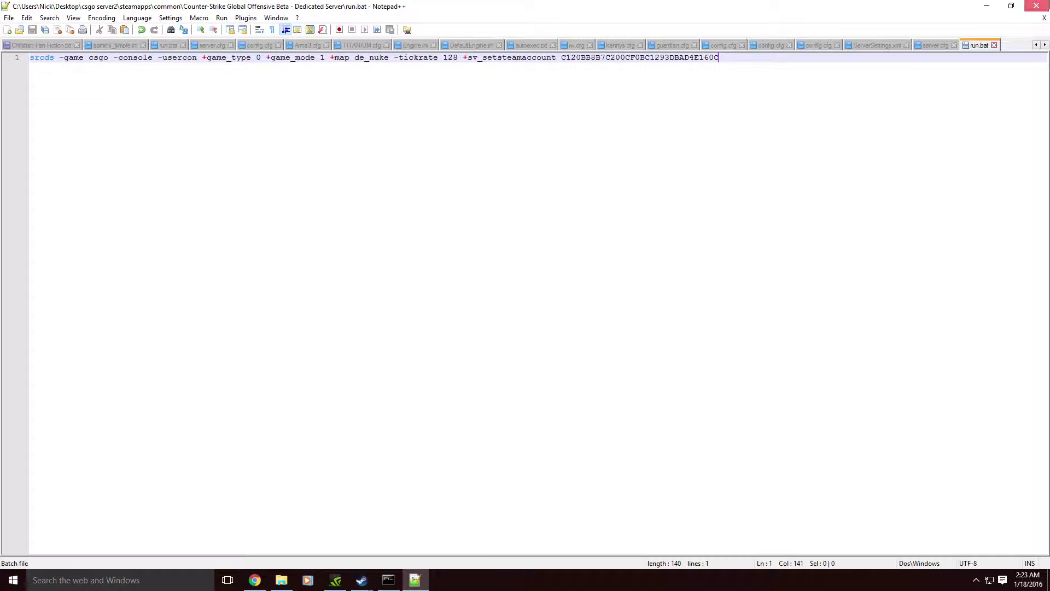
left_click(1036, 6)
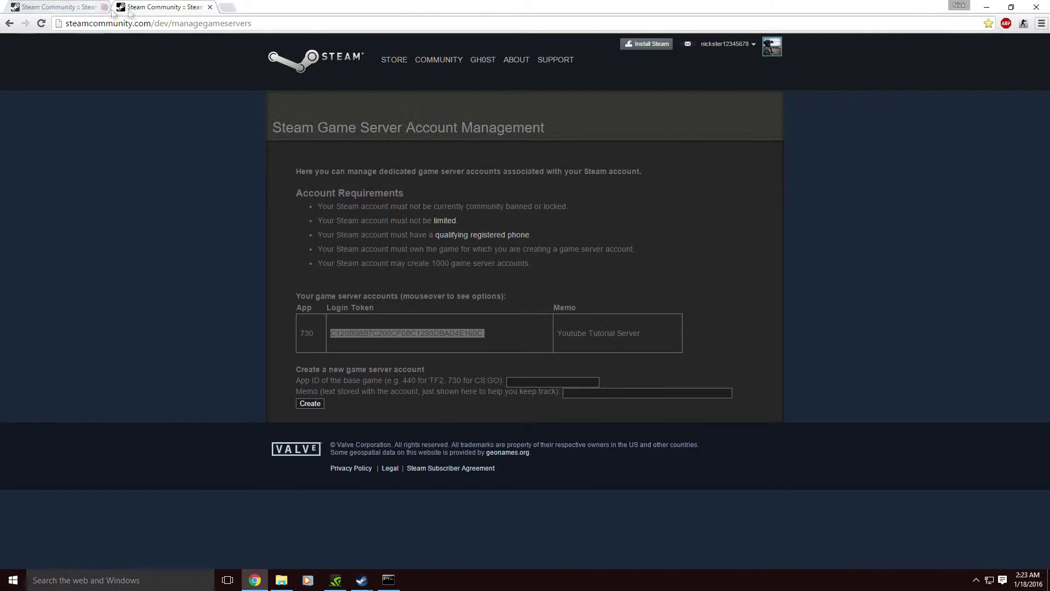
Log in to the Linksys router admin at 192.168.1.1 and go to Single Port Forwarding.
left_click(230, 8)
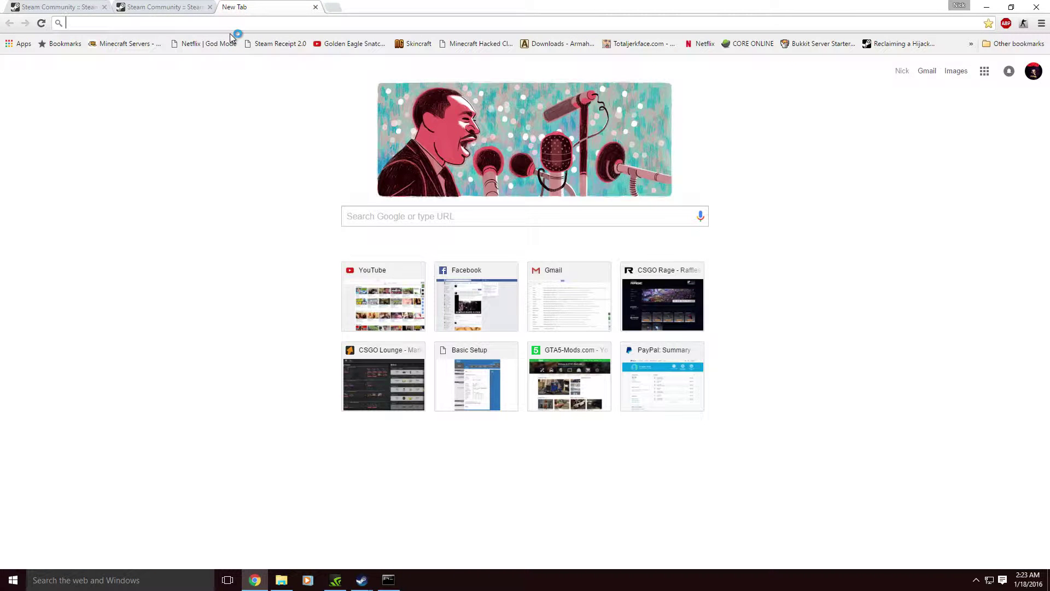
type("192.168.1.1")
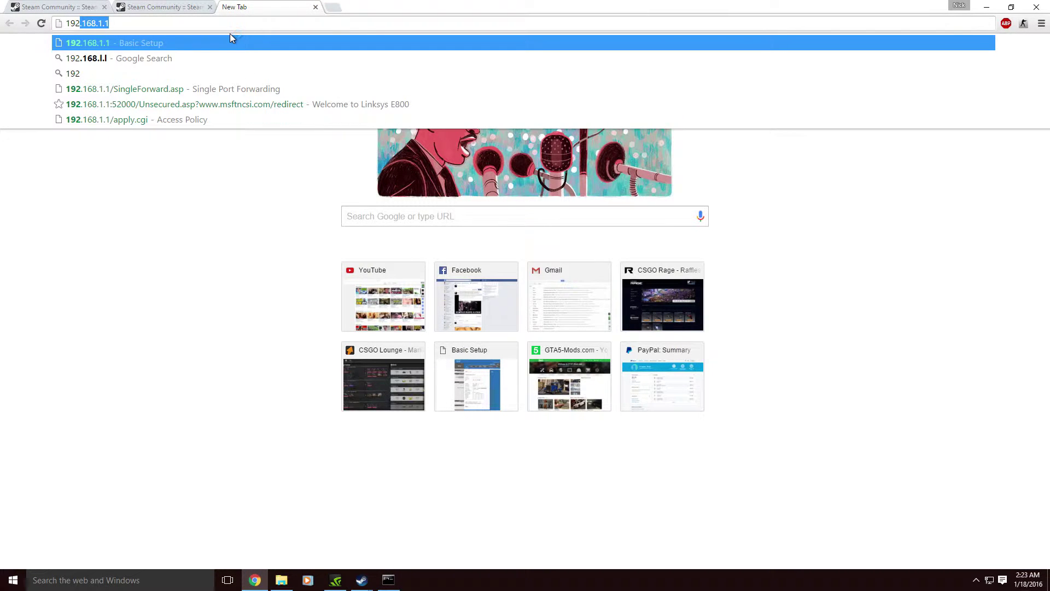
key("Return")
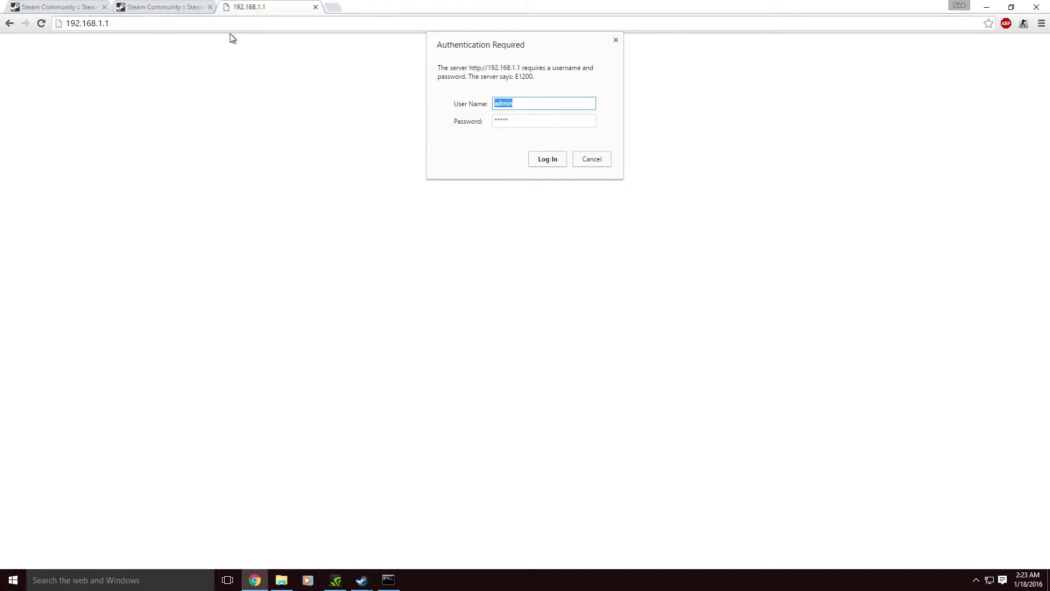
key("Return")
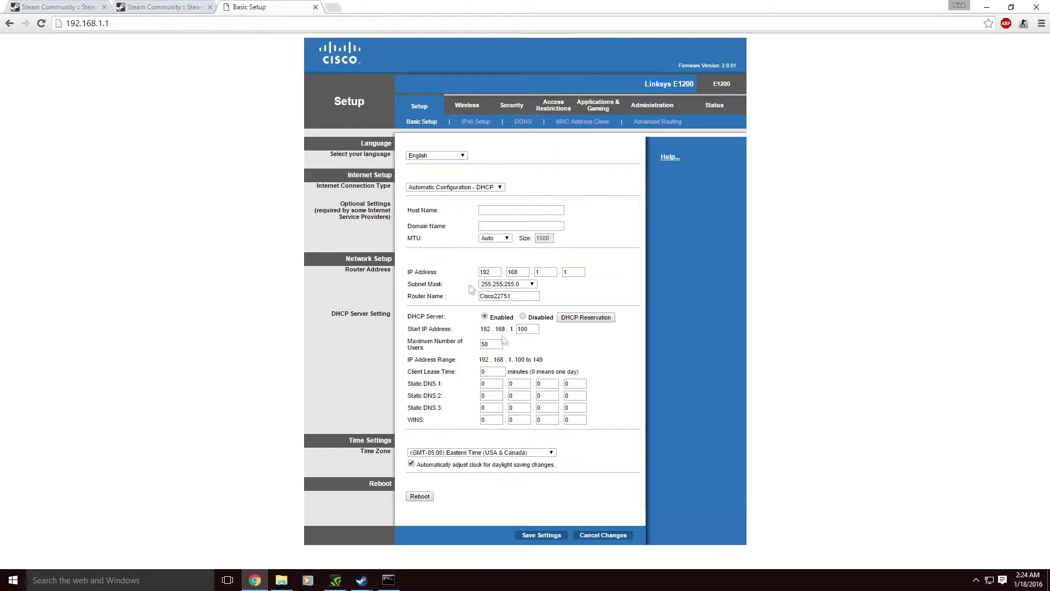
left_click(598, 105)
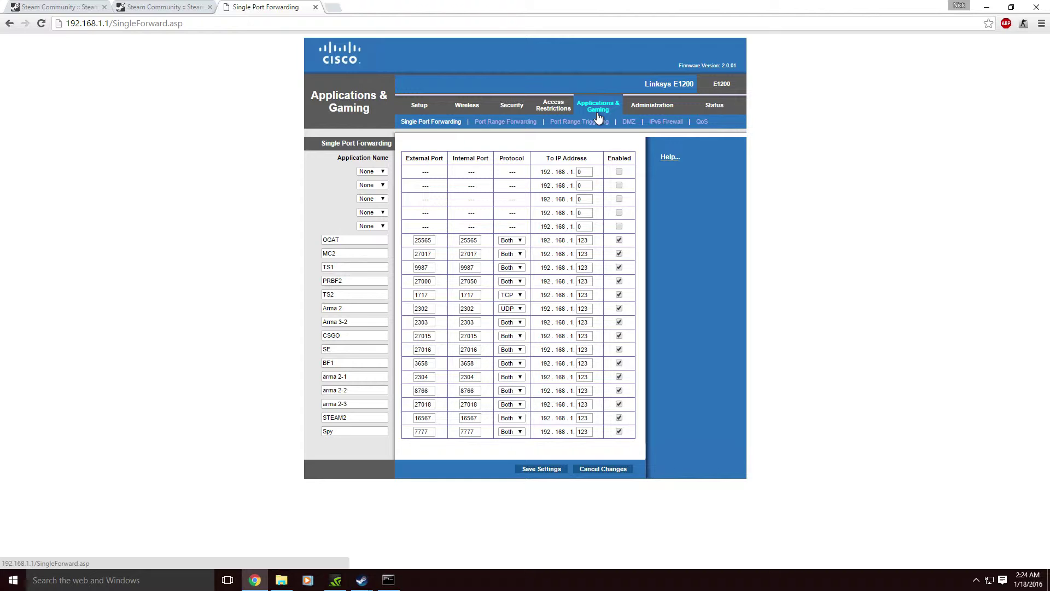
Erase the OGAT, MC2, TS1 and PRBF2 entry names, keeping TS2.
double_click(339, 240)
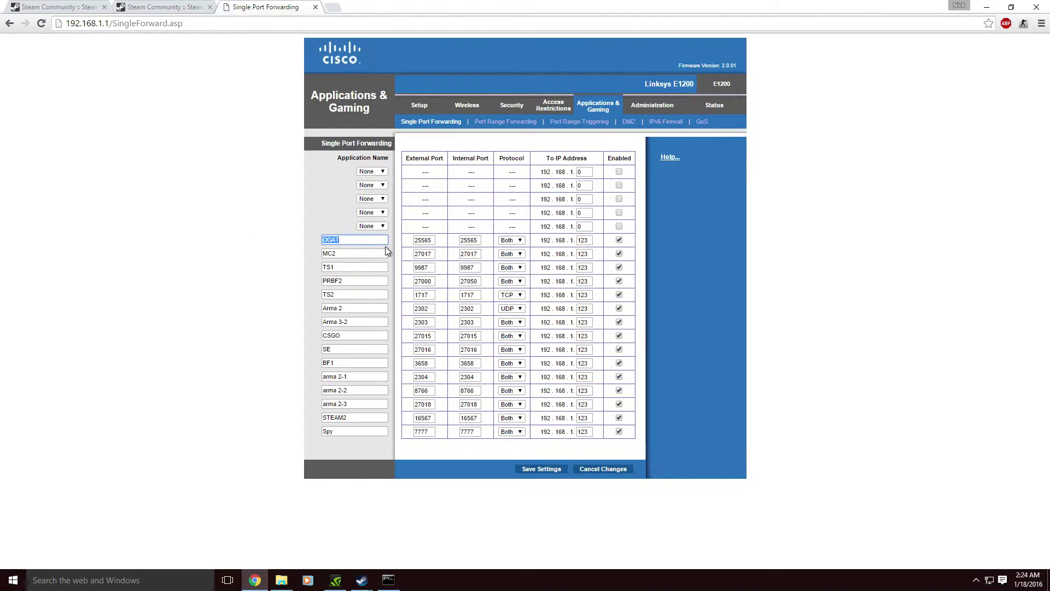
key("BackSpace")
double_click(349, 254)
key("BackSpace")
double_click(353, 267)
key("BackSpace")
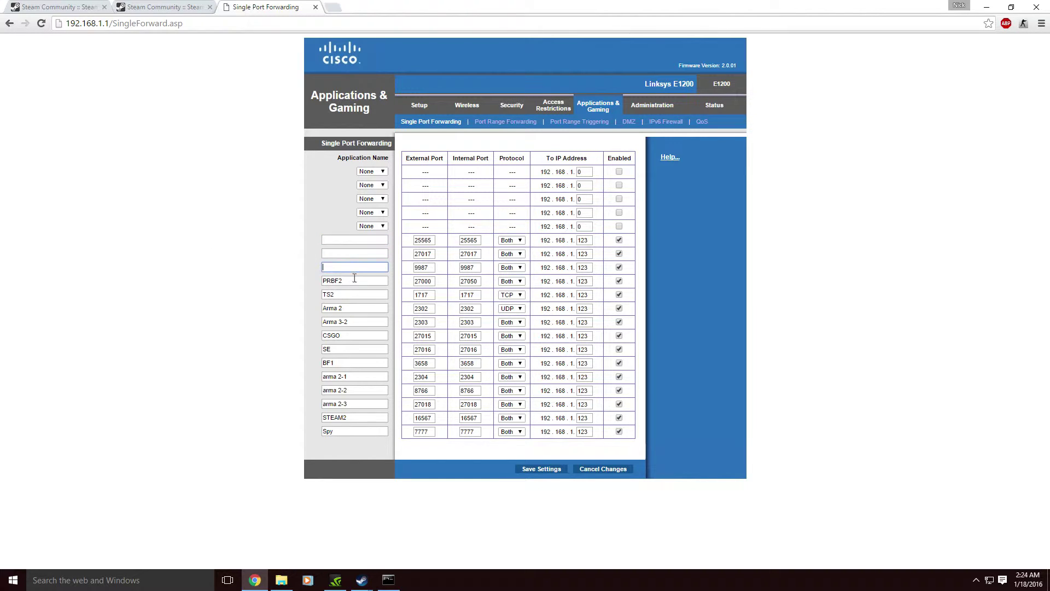
double_click(355, 280)
key("BackSpace")
double_click(350, 294)
key("BackSpace")
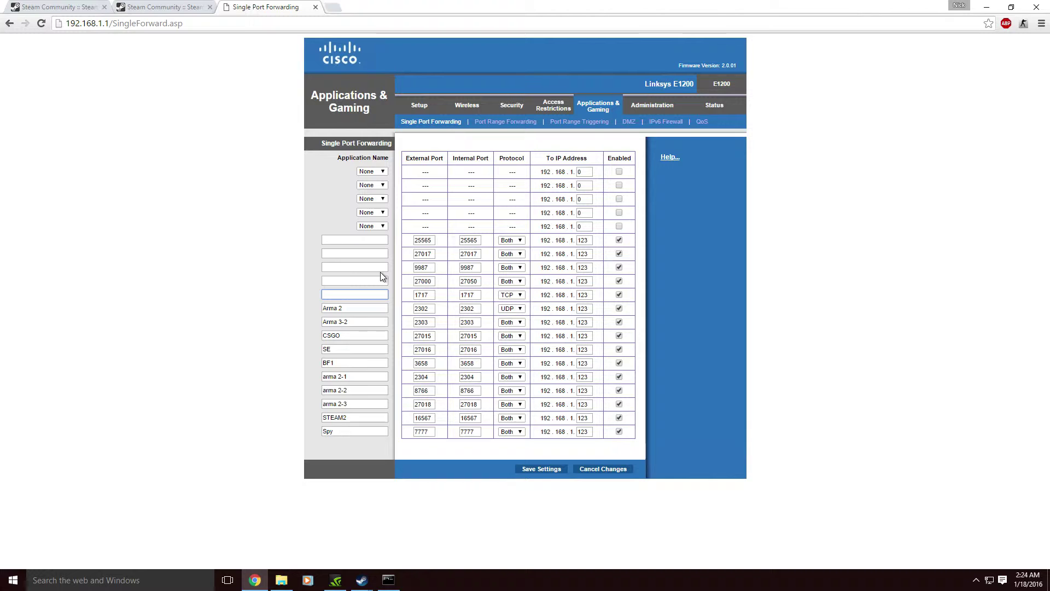
key("ctrl+z")
Set the external and internal ports of the first four entries to 1.
left_click(378, 241)
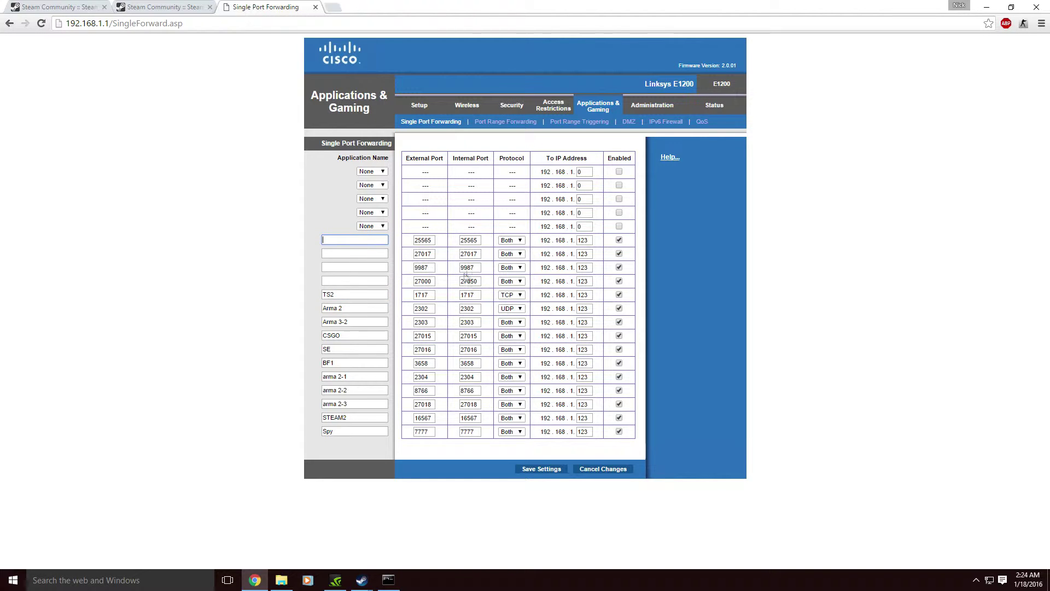
key("Tab")
type("1")
key("Tab")
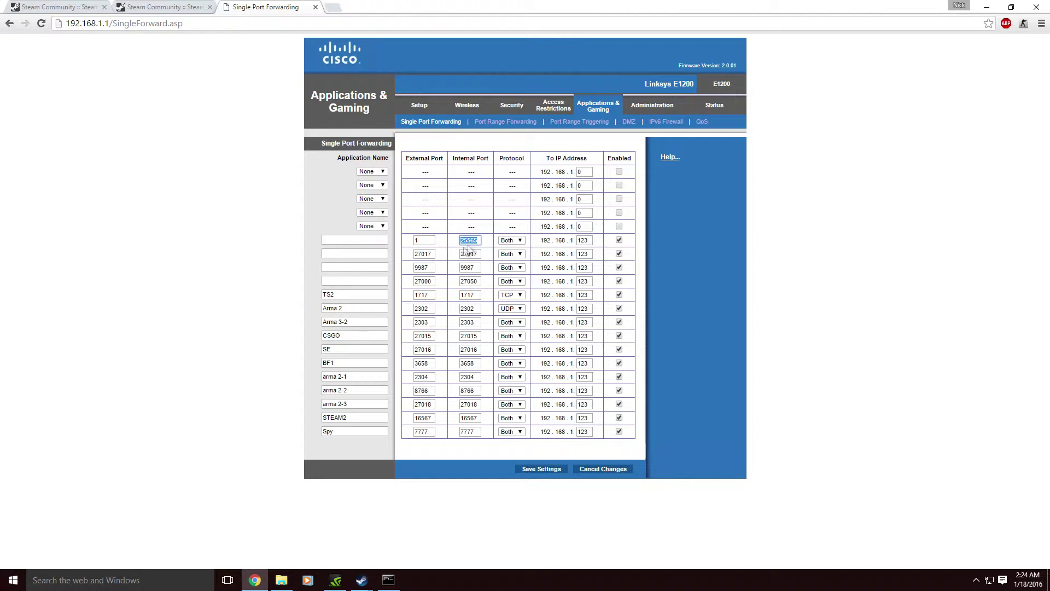
type("1")
double_click(423, 253)
type("1")
key("Tab")
type("1")
key("Tab")
type("1")
key("Tab")
type("1")
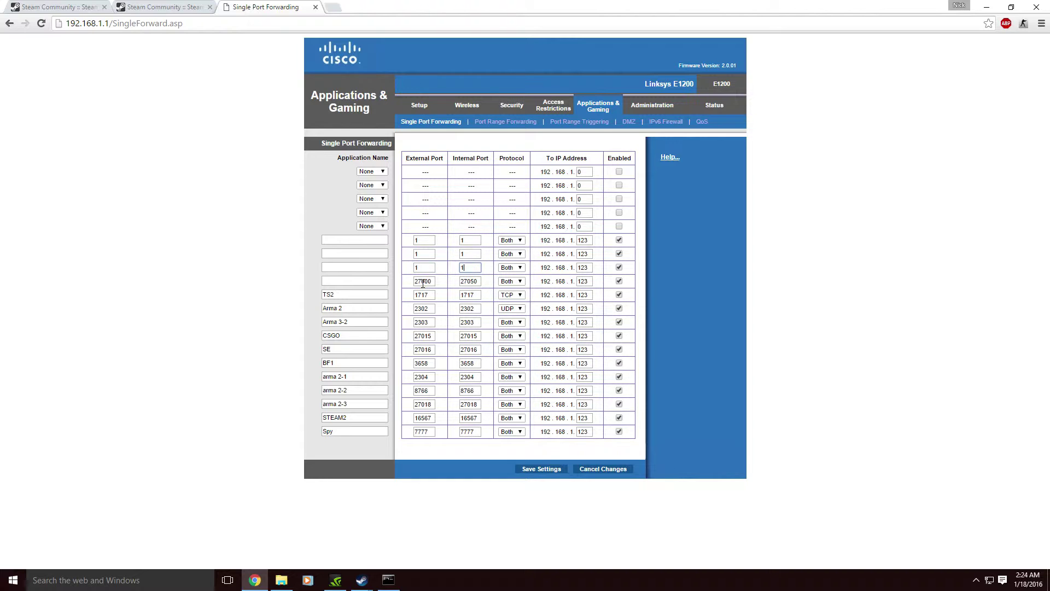
double_click(422, 281)
type("1")
key("Tab")
type("1")
Try setting the first entry's last IP octet to 0, dismissing the out-of-range warnings.
double_click(585, 240)
type("0")
left_click(465, 264)
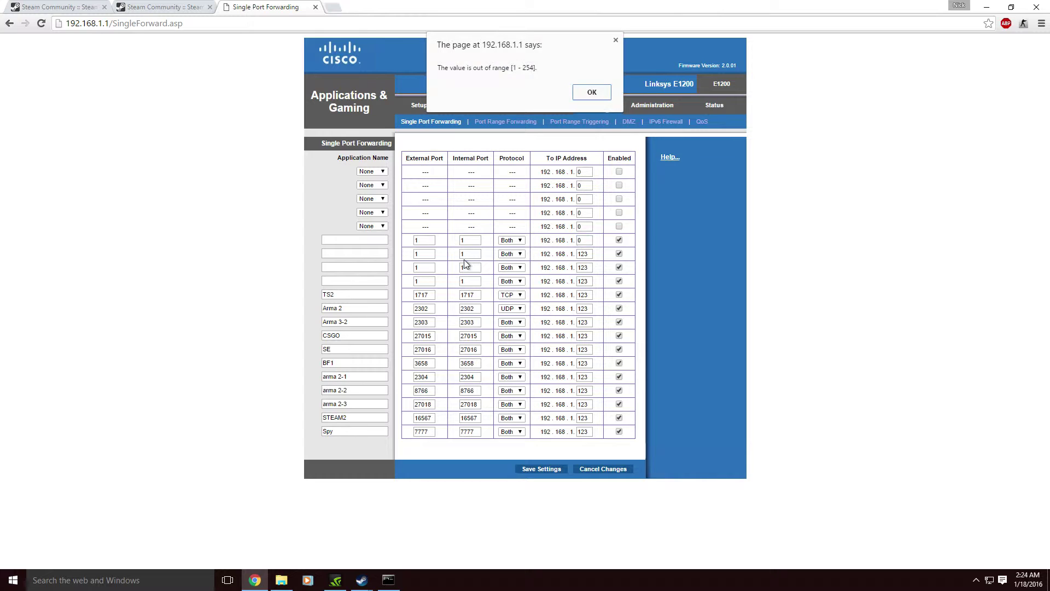
left_click(593, 92)
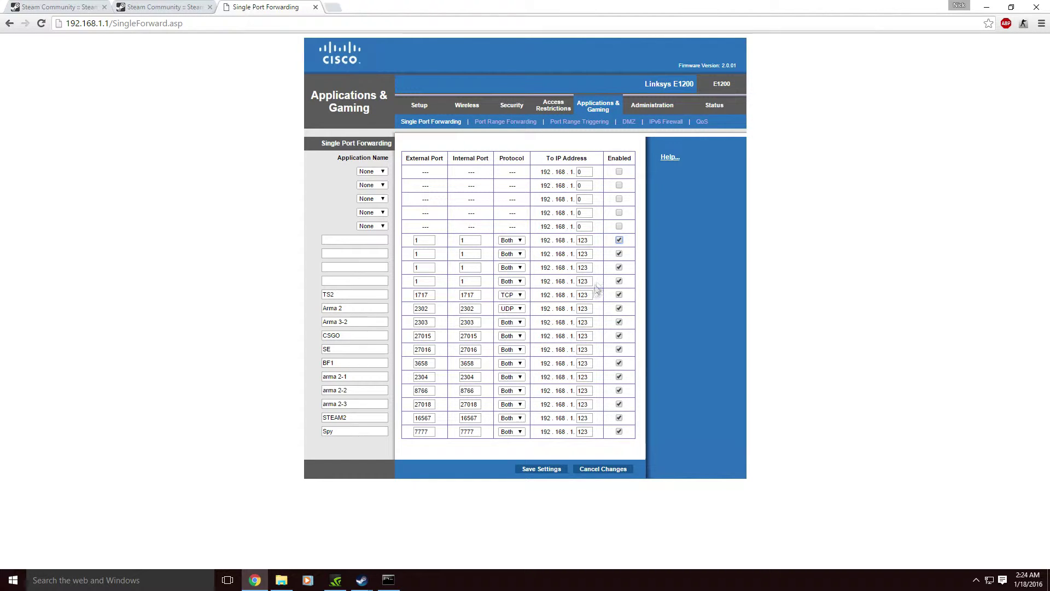
double_click(584, 240)
type("1")
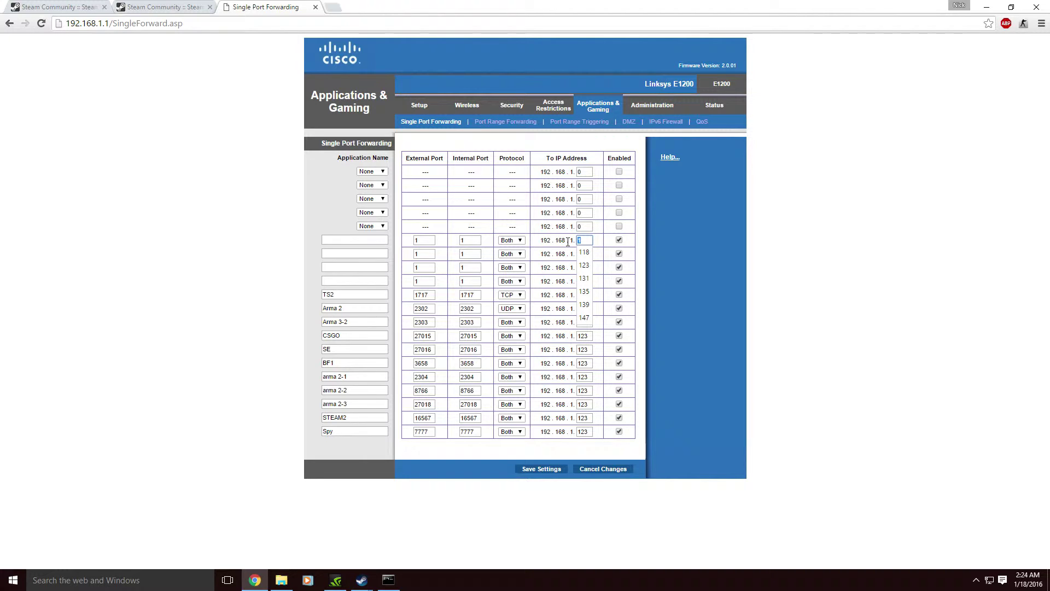
key("BackSpace")
type("0")
key("Tab")
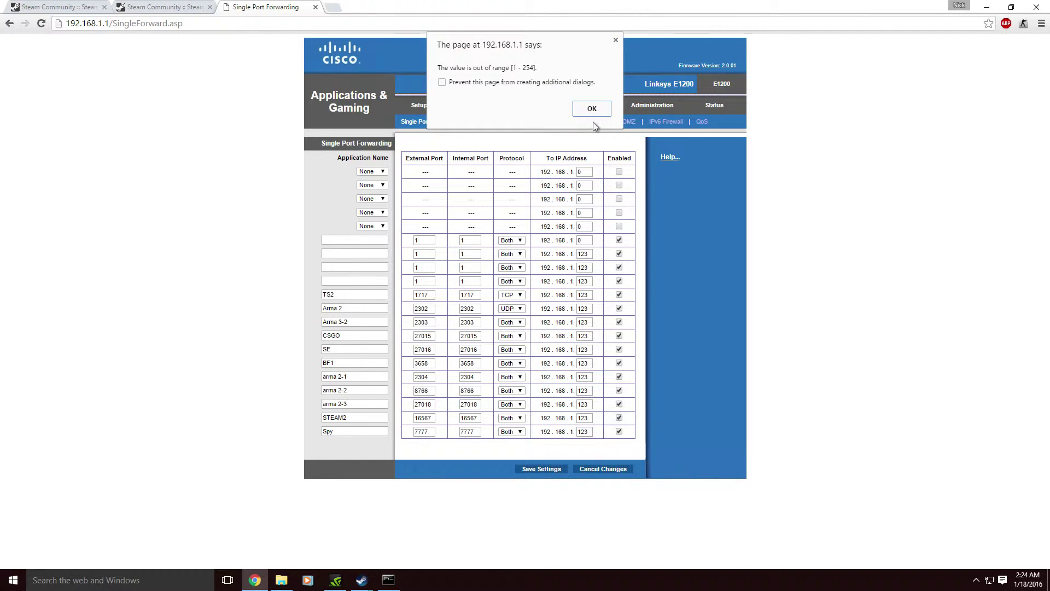
left_click(592, 110)
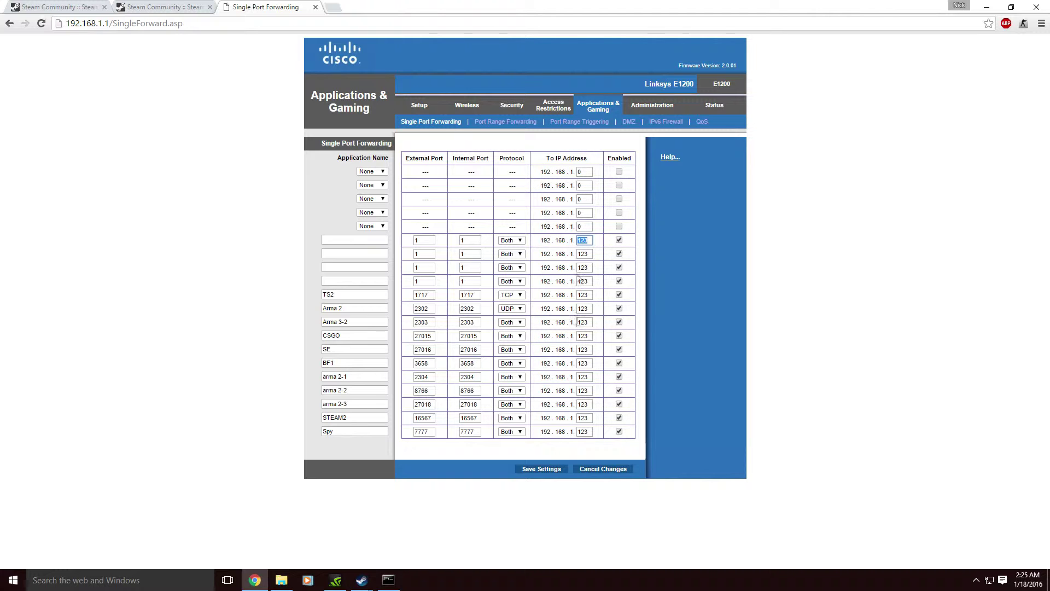
left_click(364, 240)
Name the four cleared entries csgo, csgo1, csgo2 and csgo3.
type("csgo")
key("Tab")
type("csgo1")
key("Tab")
type("csgo")
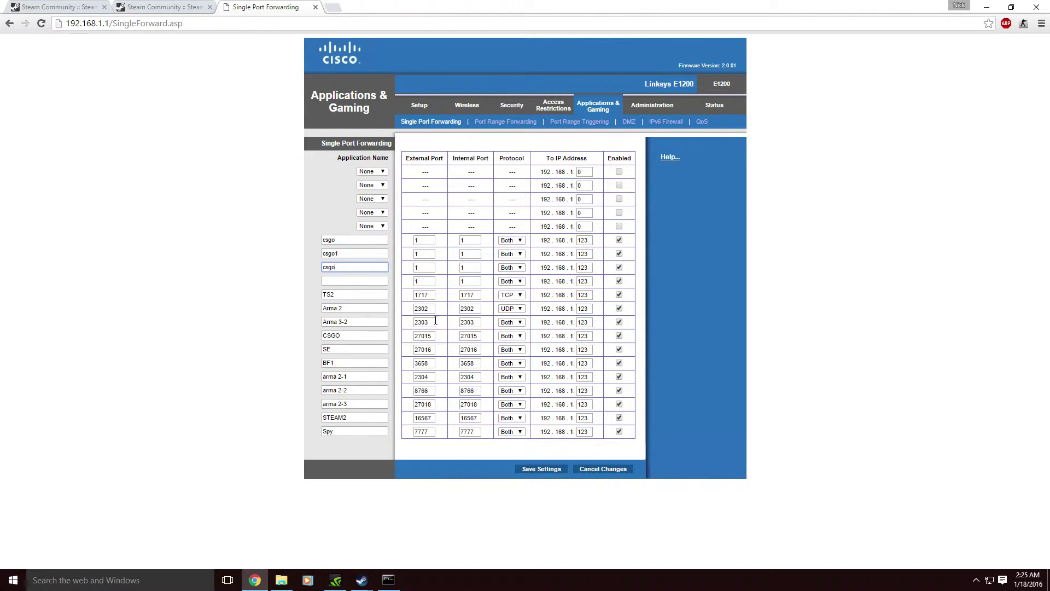
type("2")
key("Tab")
type("csgo3")
Set the csgo entry's external and internal ports to 27015.
left_click_drag(432, 241, 387, 241)
type("27015")
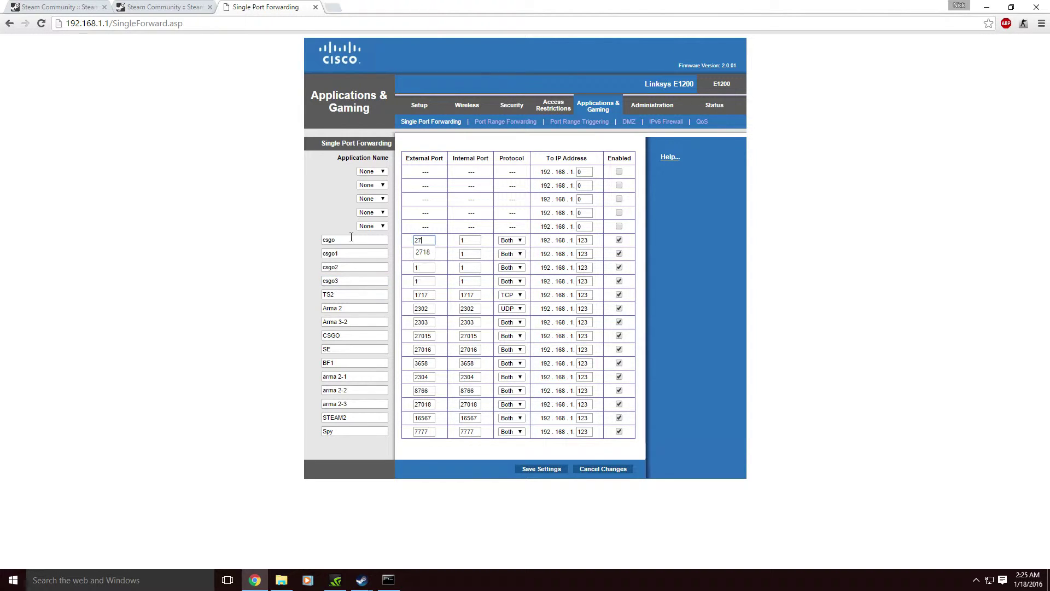
key("Tab")
type("27015")
key("Tab")
key("Tab")
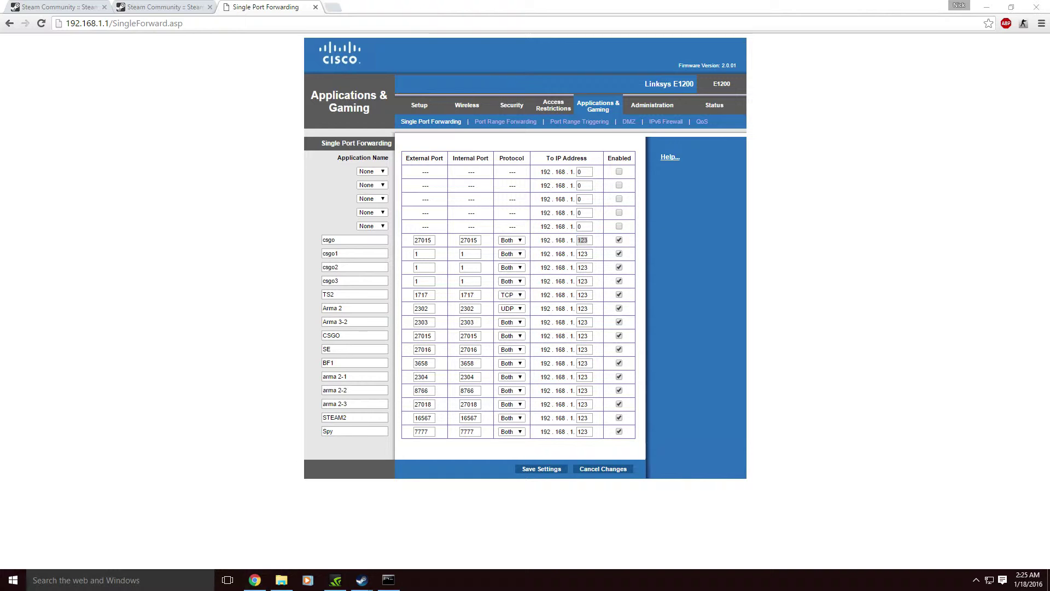
type("c")
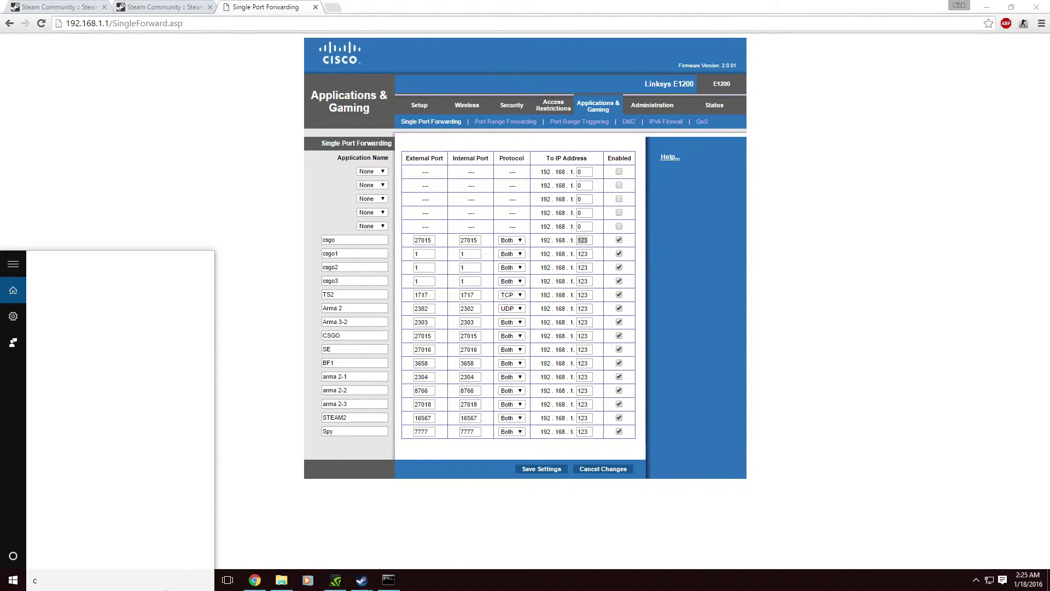
type("mdli")
key("BackSpace")
key("BackSpace")
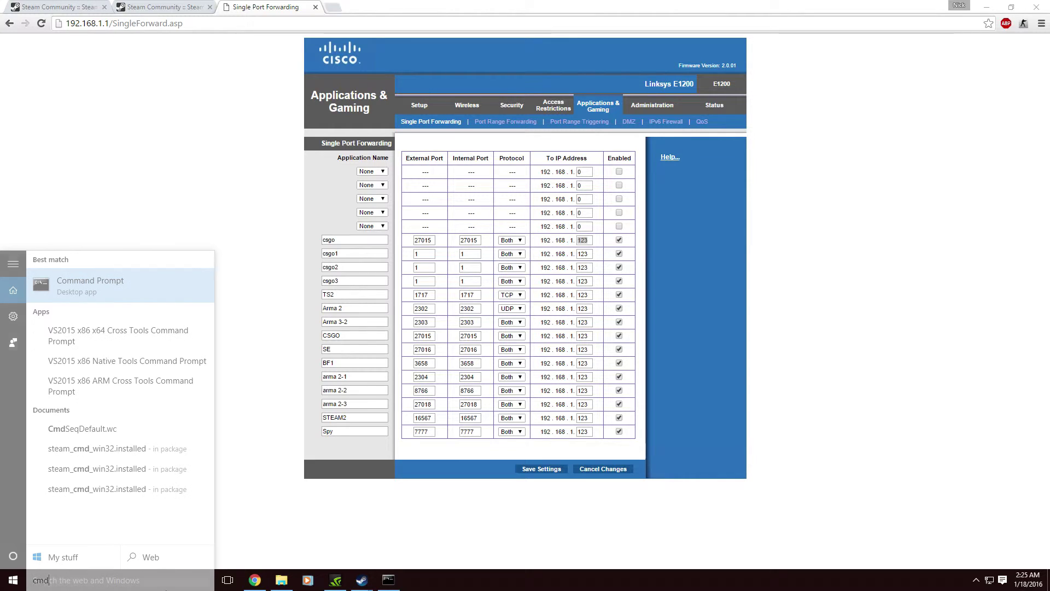
key("Return")
type("ipconfig")
key("Return")
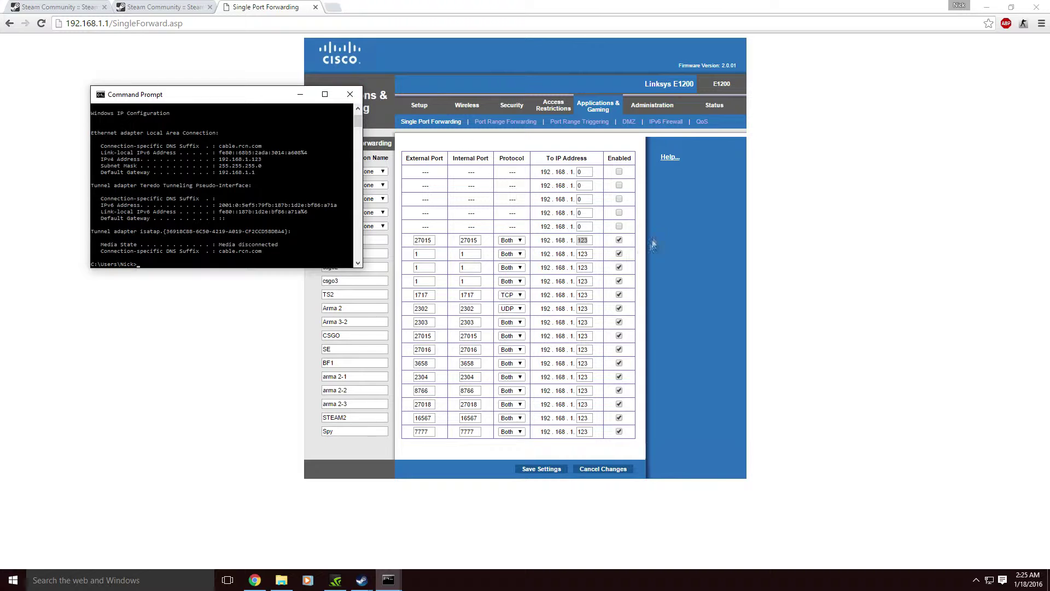
left_click(349, 94)
Set csgo1's external port to 27016.
left_click(423, 253)
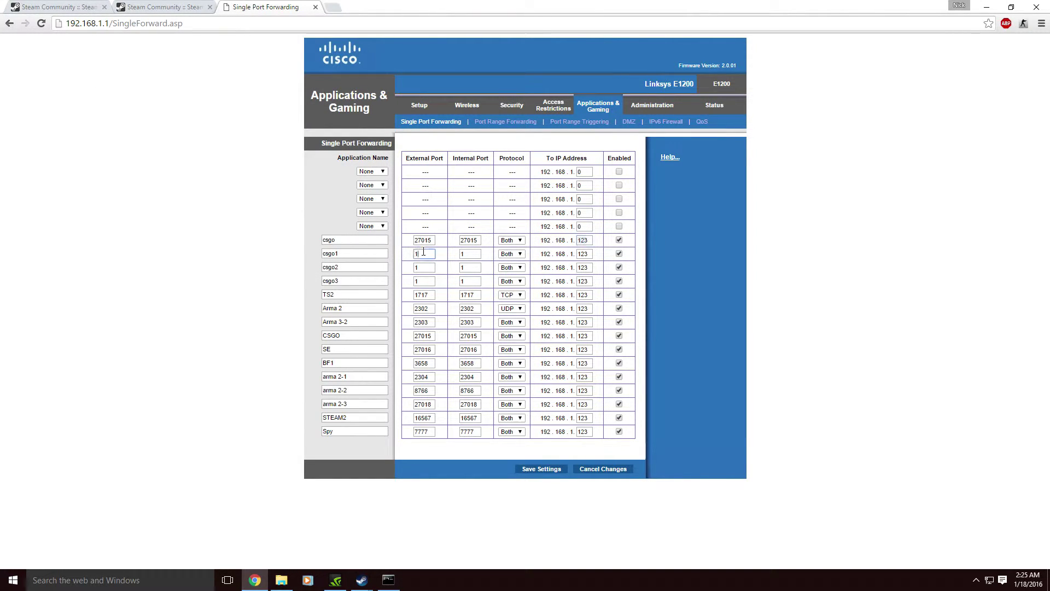
key("BackSpace")
type("27016")
left_click(462, 254)
key("BackSpace")
type("27016")
Set csgo2's external and internal ports to 27017.
left_click(425, 267)
type("2701")
key("BackSpace")
key("BackSpace")
key("BackSpace")
type("01")
key("ctrl+a")
key("ctrl+c")
double_click(470, 267)
key("ctrl+v")
Set csgo3's ports to 27018, then discard the unsaved forwarding edits.
double_click(415, 282)
type("27")
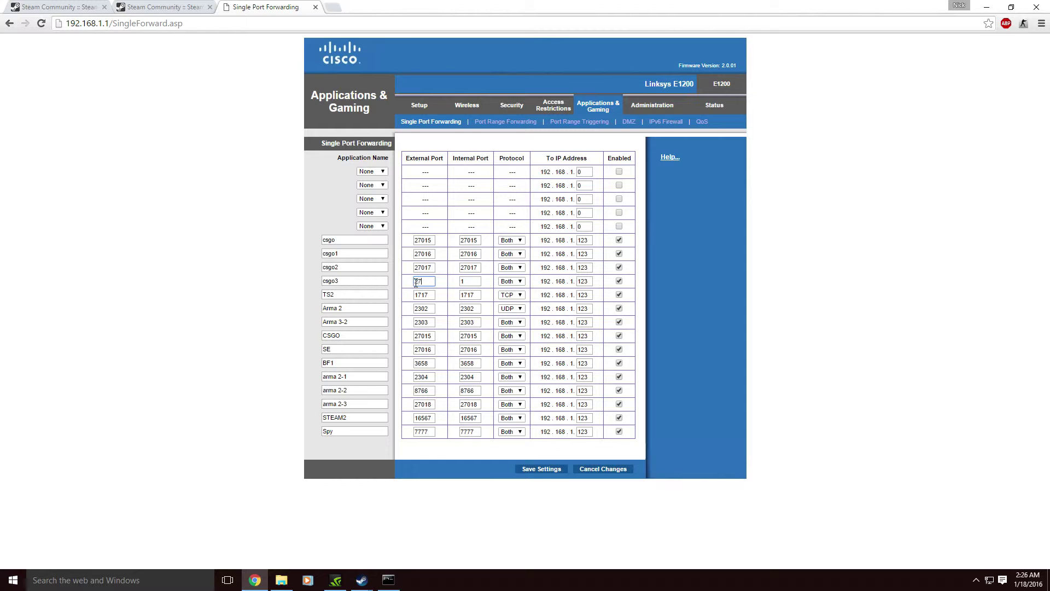
type("018")
key("ctrl+a")
key("Tab")
type("27018")
left_click(599, 464)
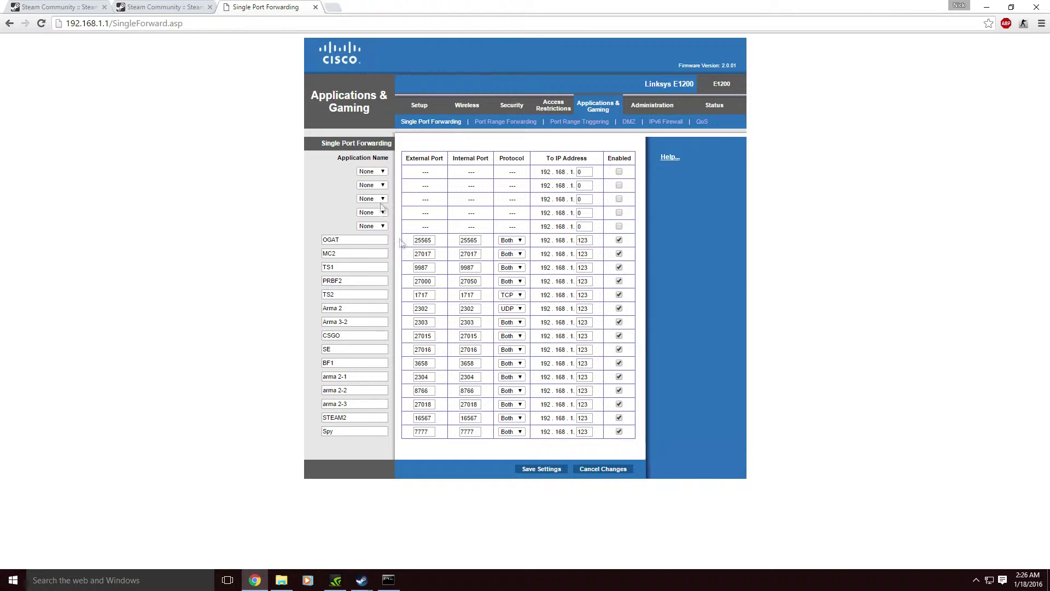
Close the router port-forwarding tab and the extra Steam Community tab, then close Chrome.
left_click(315, 7)
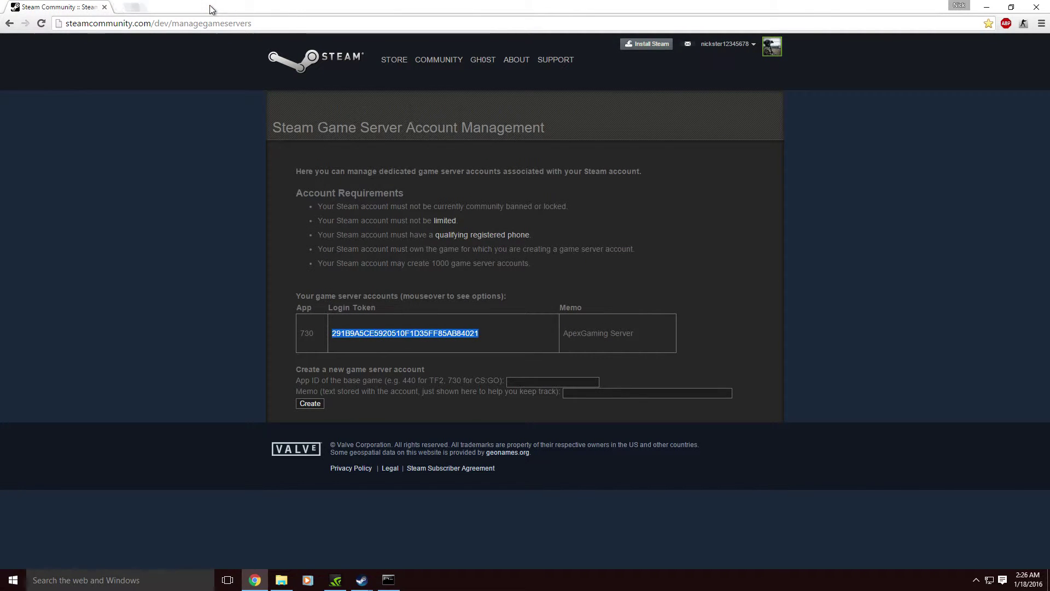
left_click(210, 7)
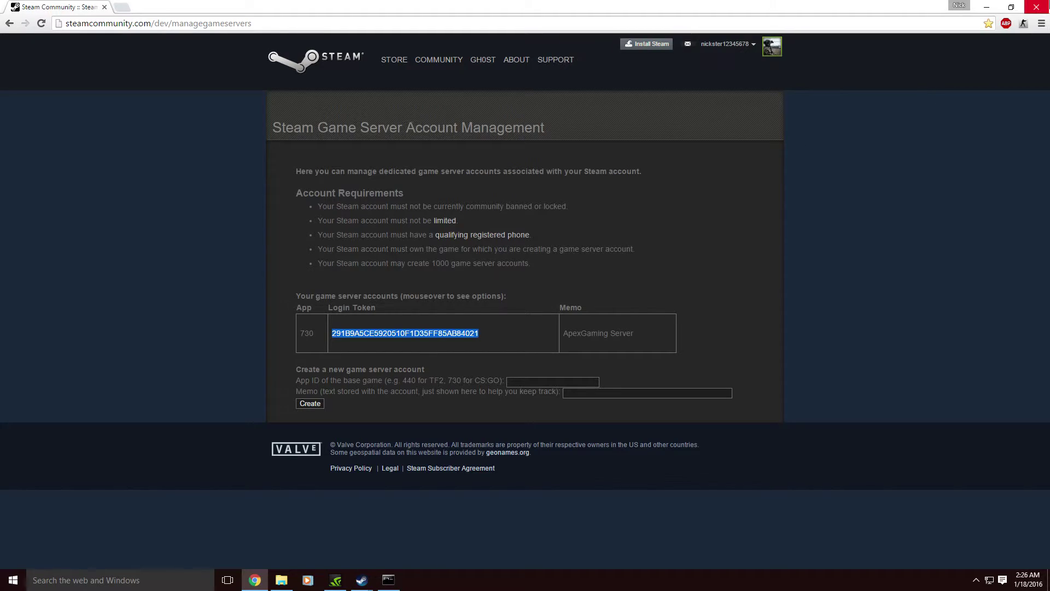
left_click(1036, 7)
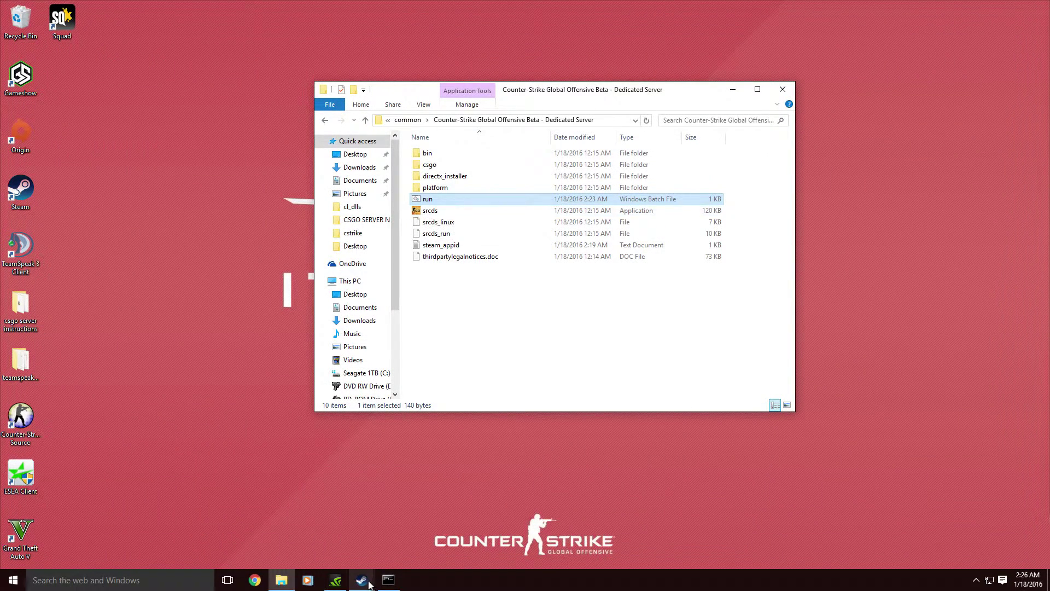
Switch to the running CS:GO window from the Steam taskbar preview and open the Play menu.
mouse_move(368, 584)
left_click(282, 528)
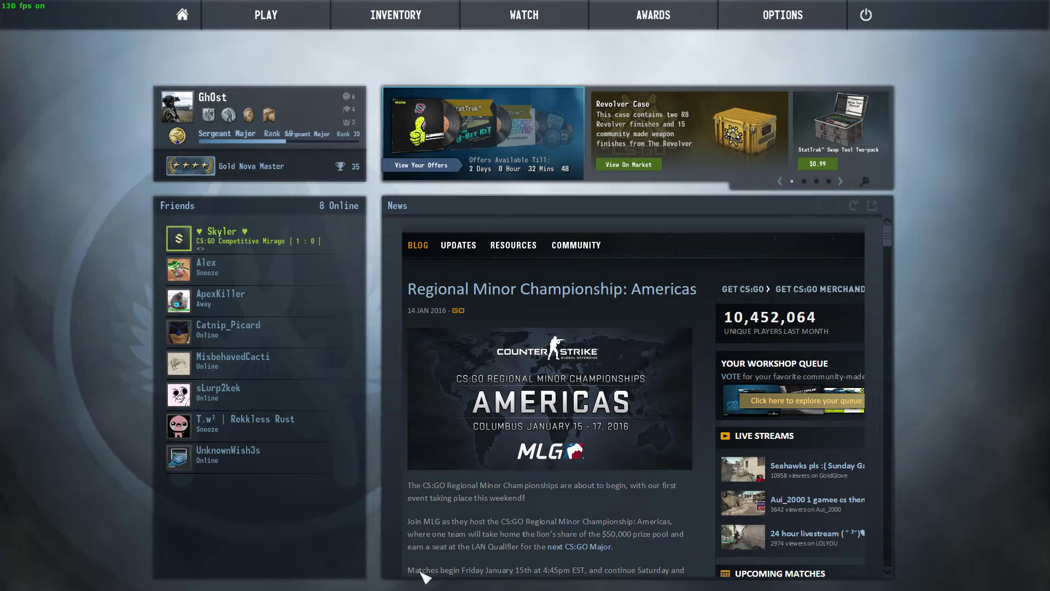
left_click(268, 22)
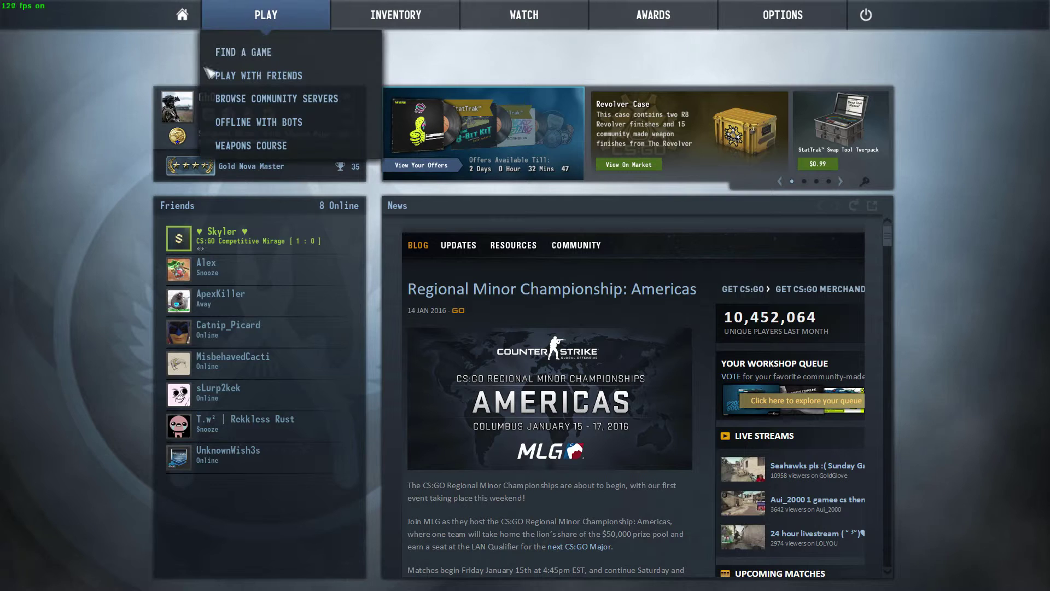
In Community Servers, refresh the LAN list, then filter the Internet list by map de_nuke and select the server.
left_click(230, 97)
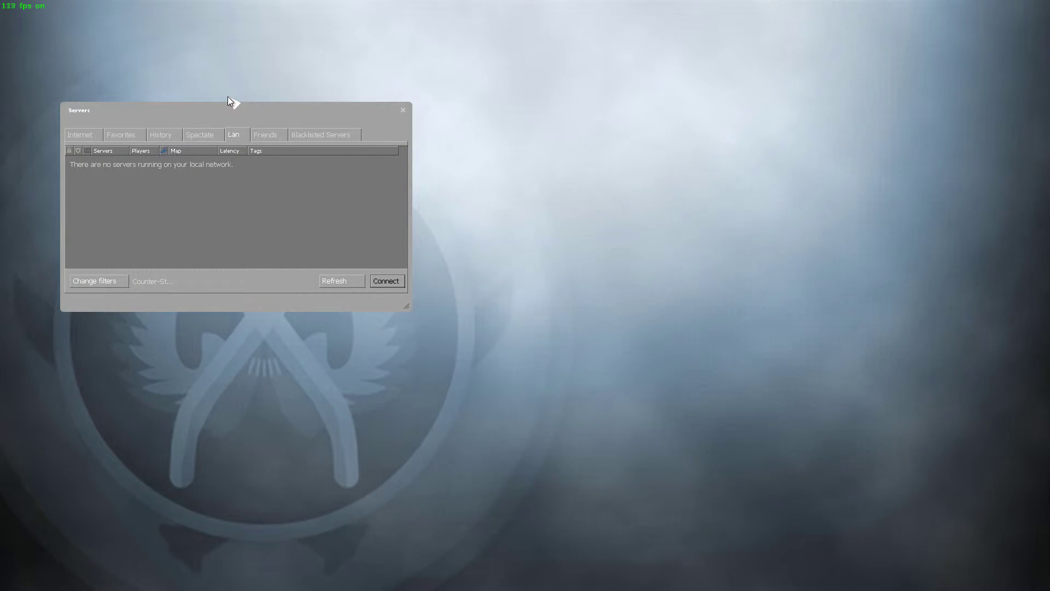
left_click(353, 284)
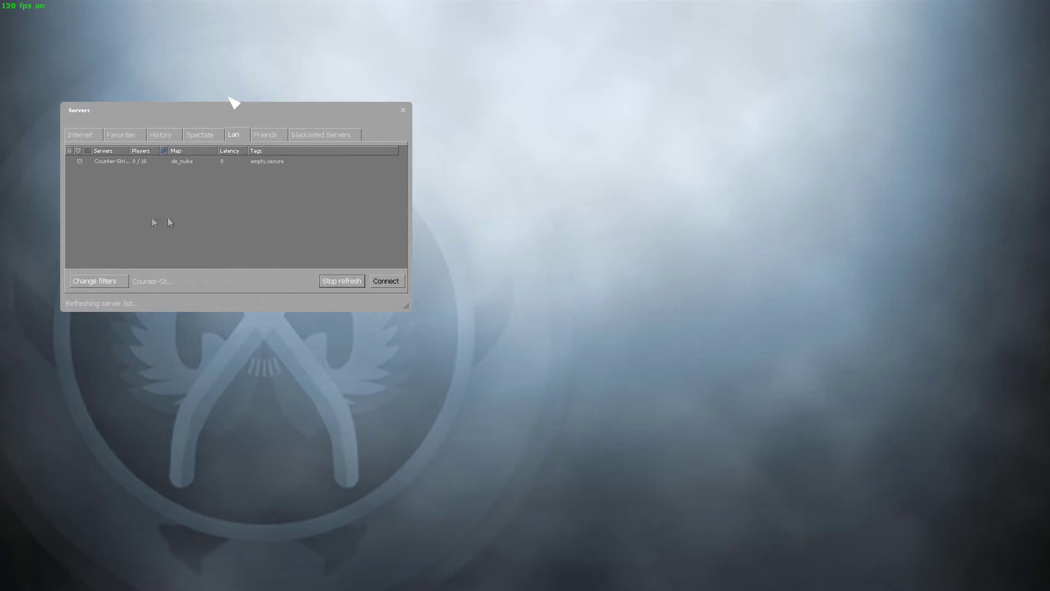
left_click(160, 162)
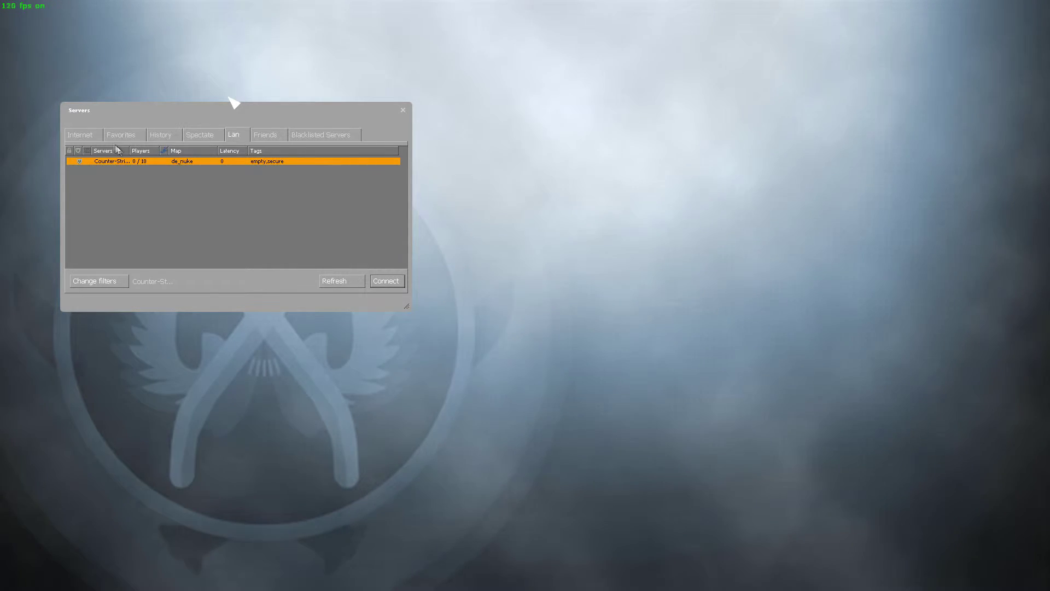
left_click(91, 137)
left_click(103, 281)
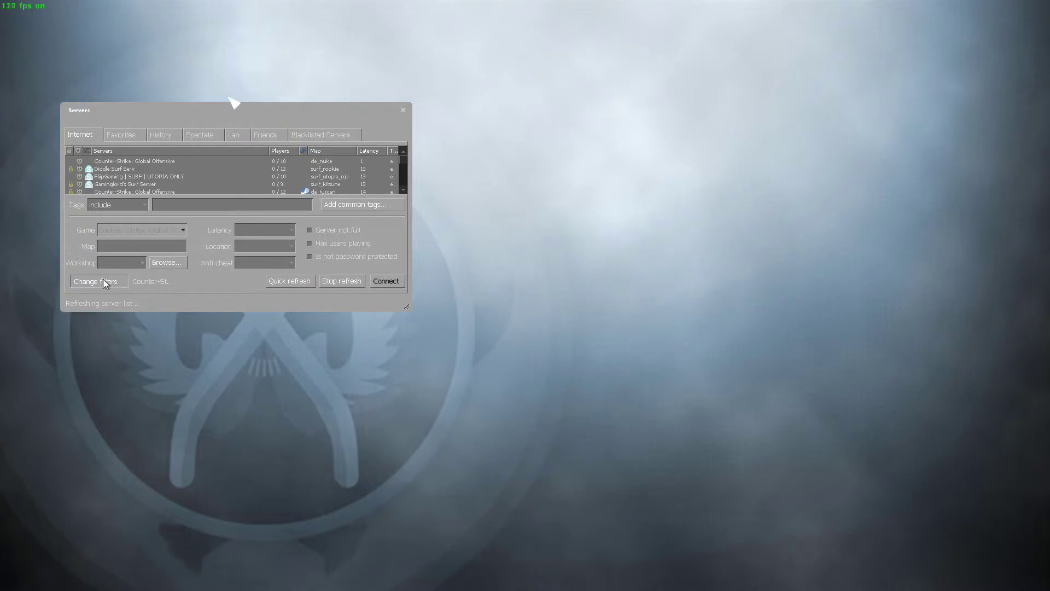
type("de_")
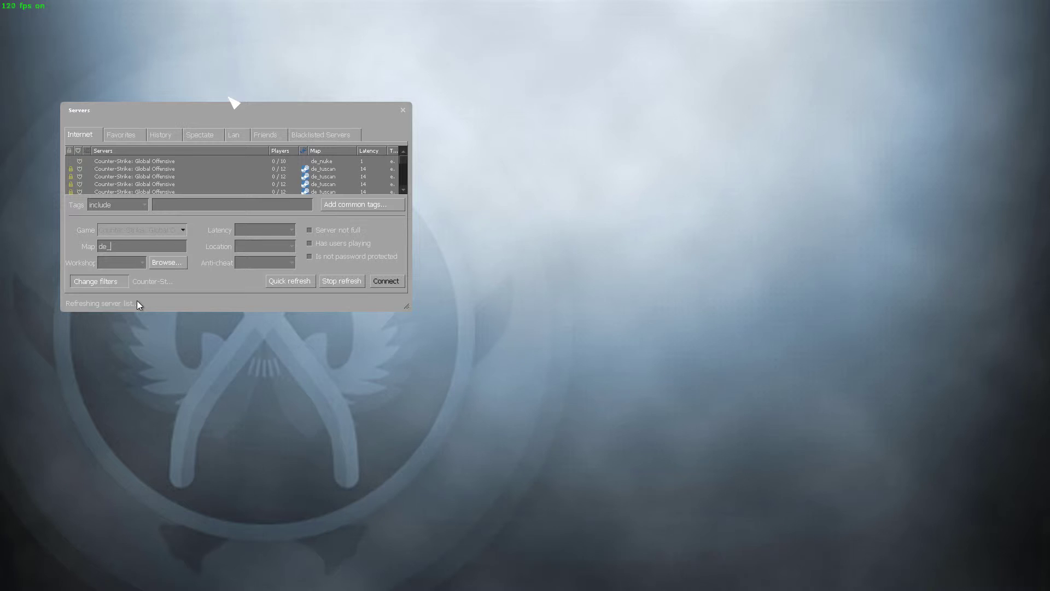
type("nuke")
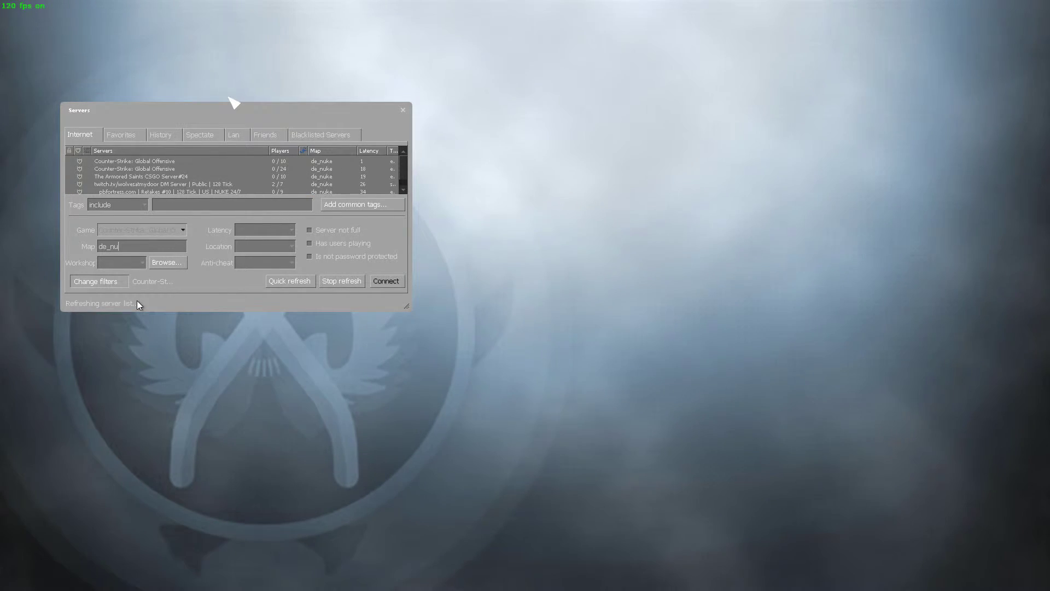
left_click(120, 283)
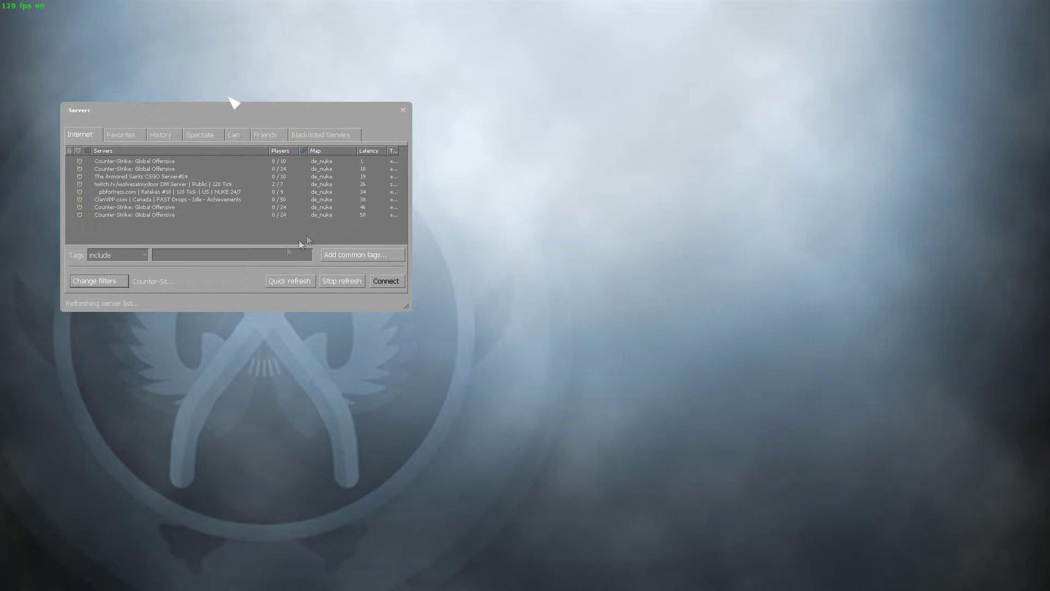
left_click(363, 161)
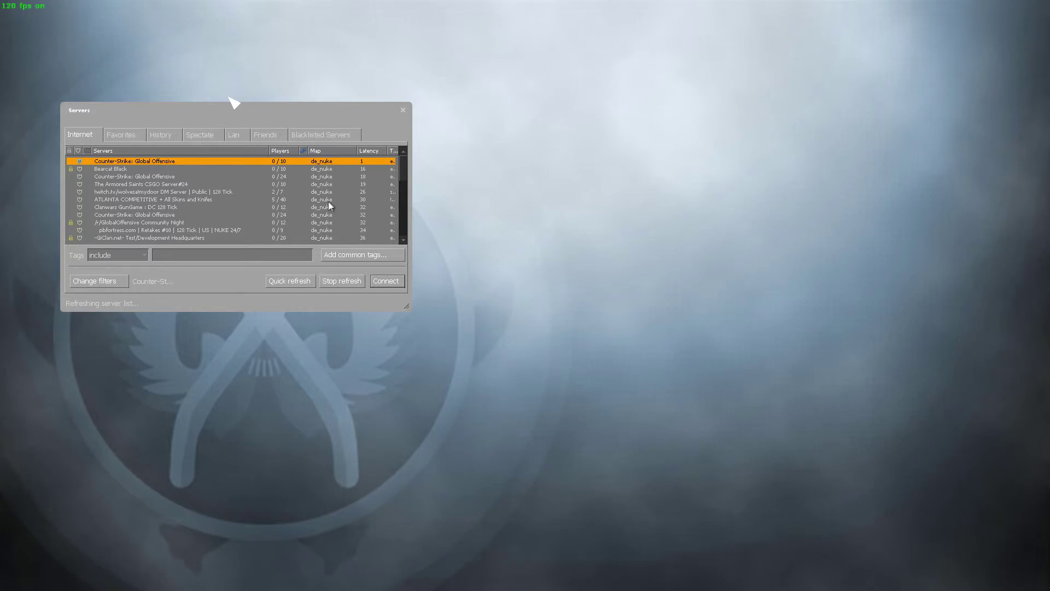
Close the server browser and leave the developer console open.
key("grave")
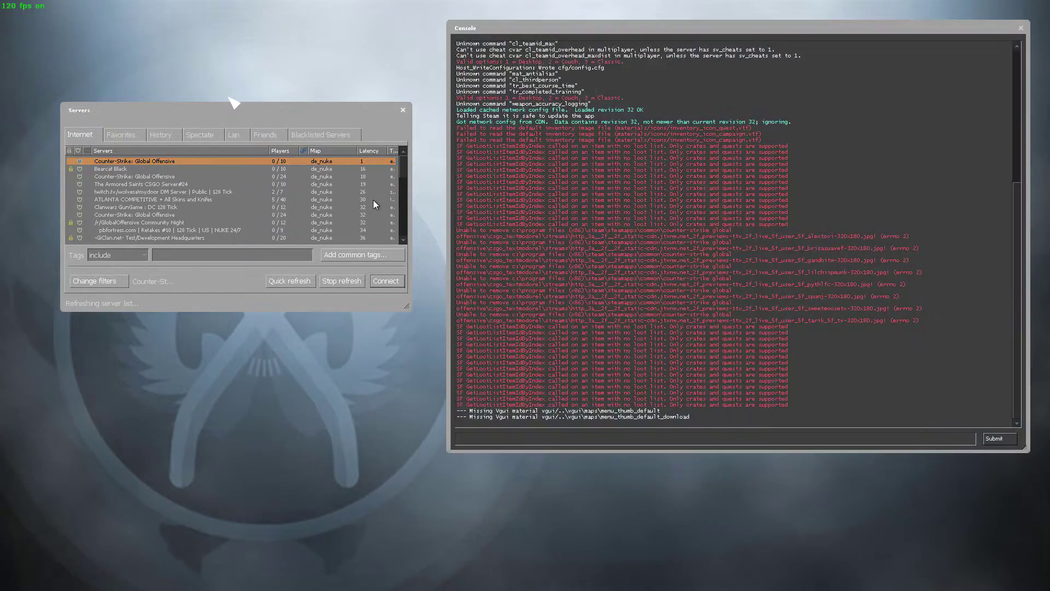
key("grave")
key("Escape")
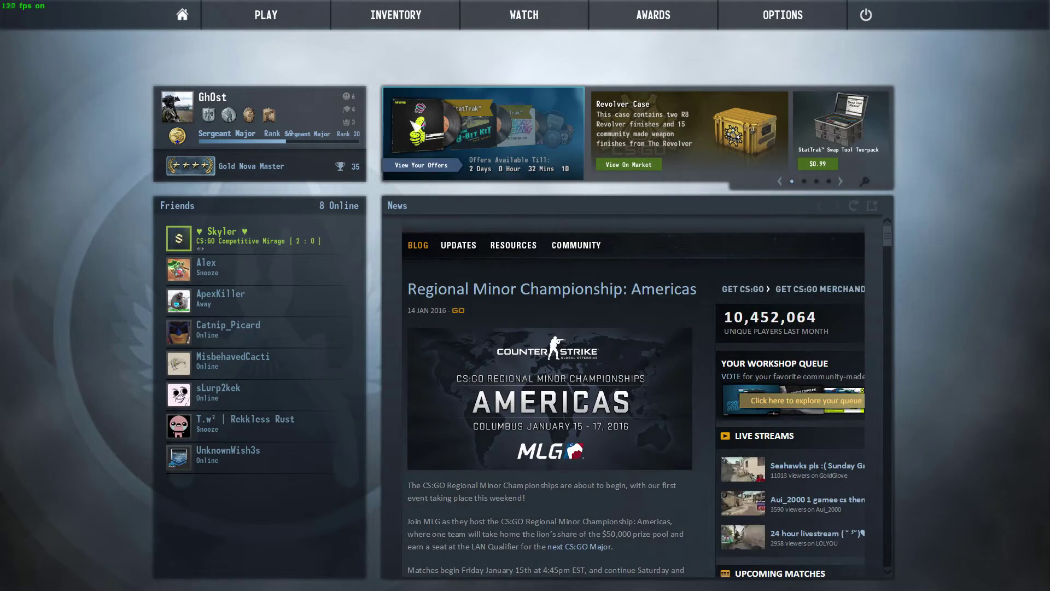
key("grave")
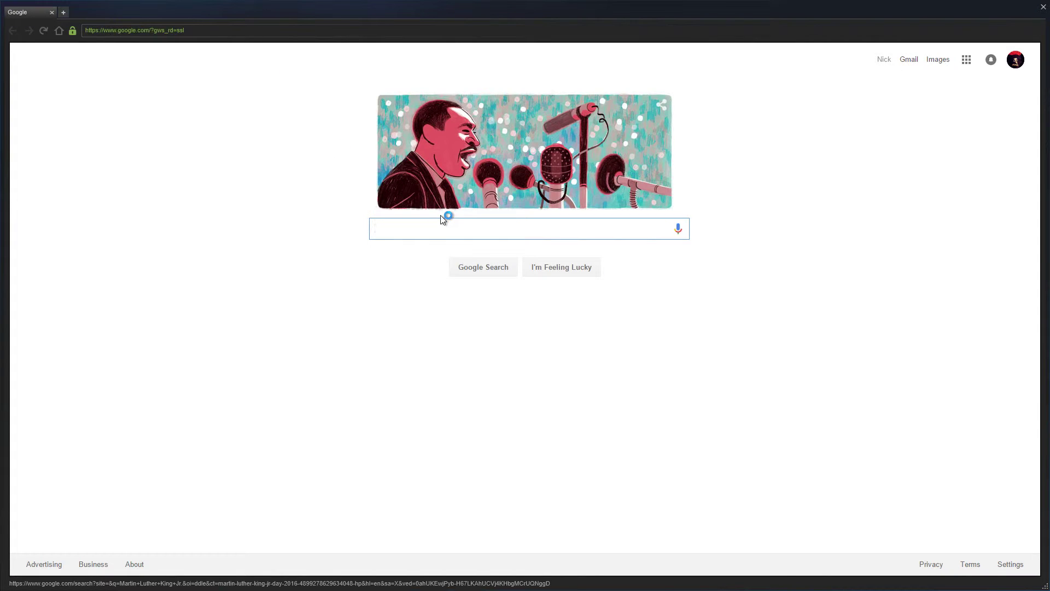
Google 'what is my ip' and select the public IP address shown in the result.
type("what is my ip")
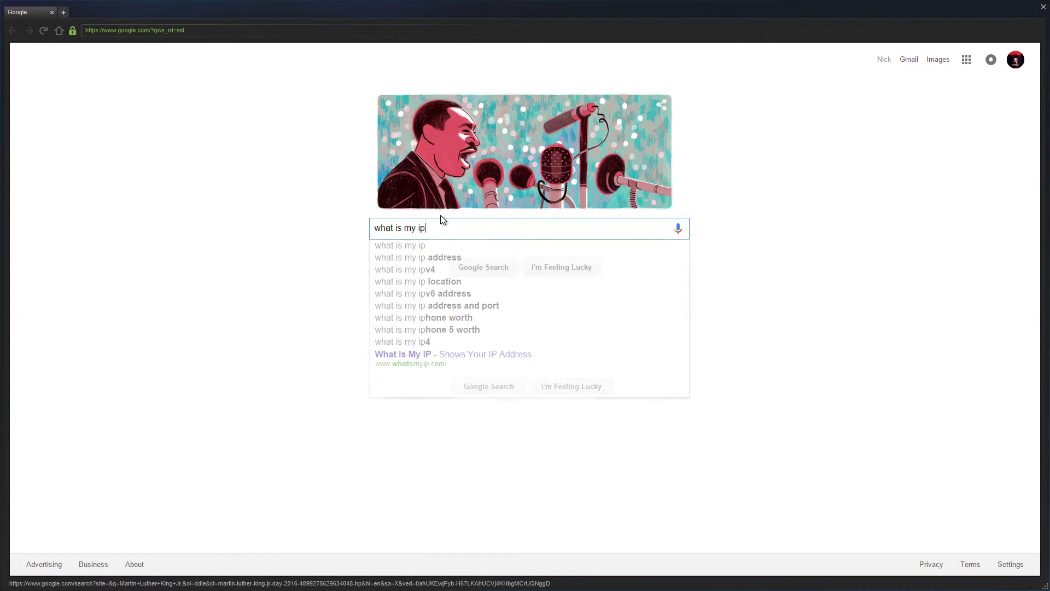
key("Return")
left_click_drag(177, 155, 88, 155)
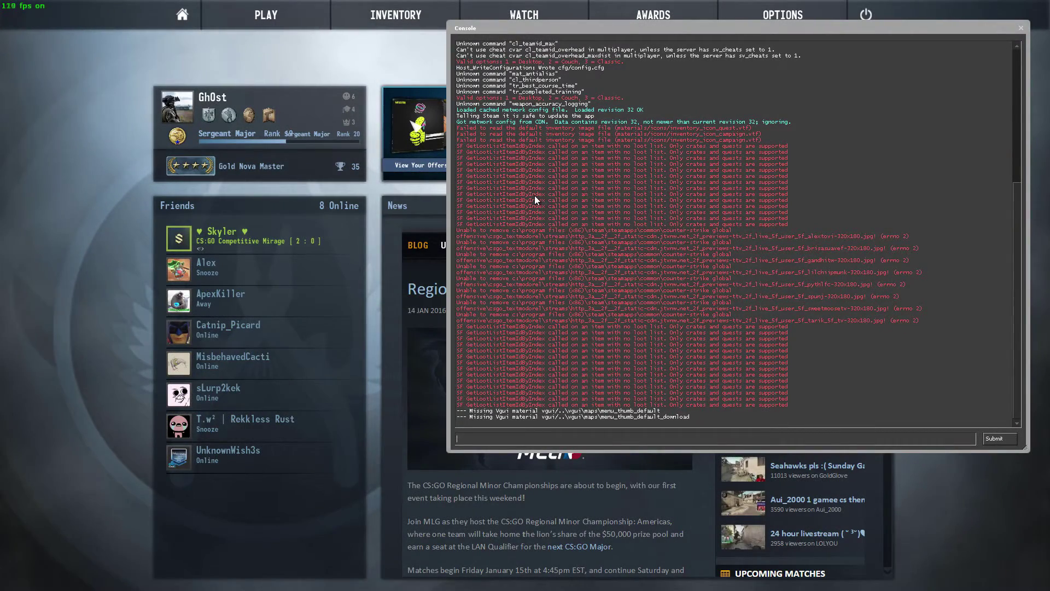
In the console, run connect with the pasted public IP.
type("connec")
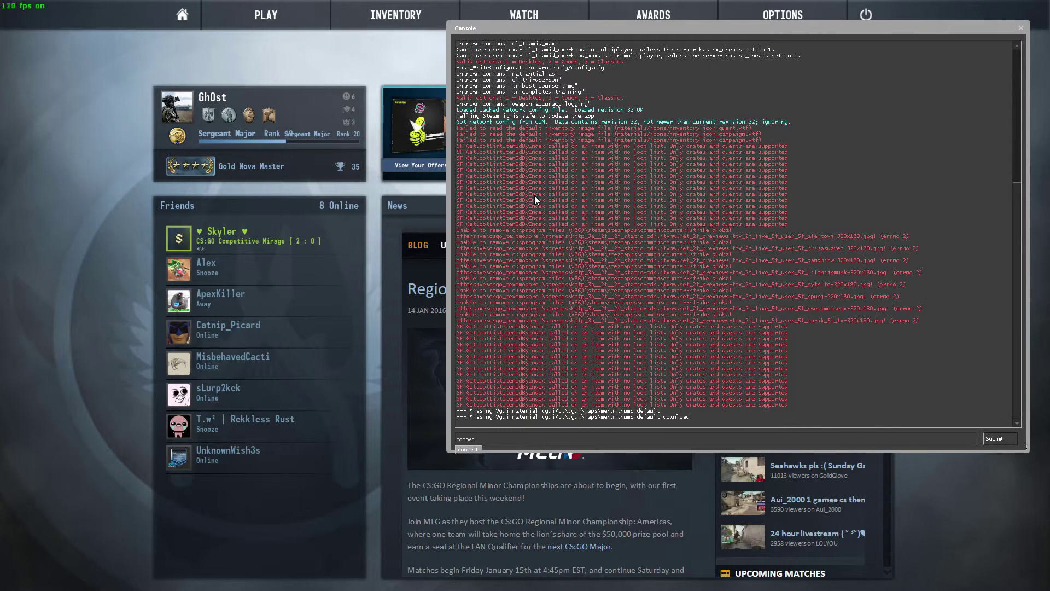
type("t")
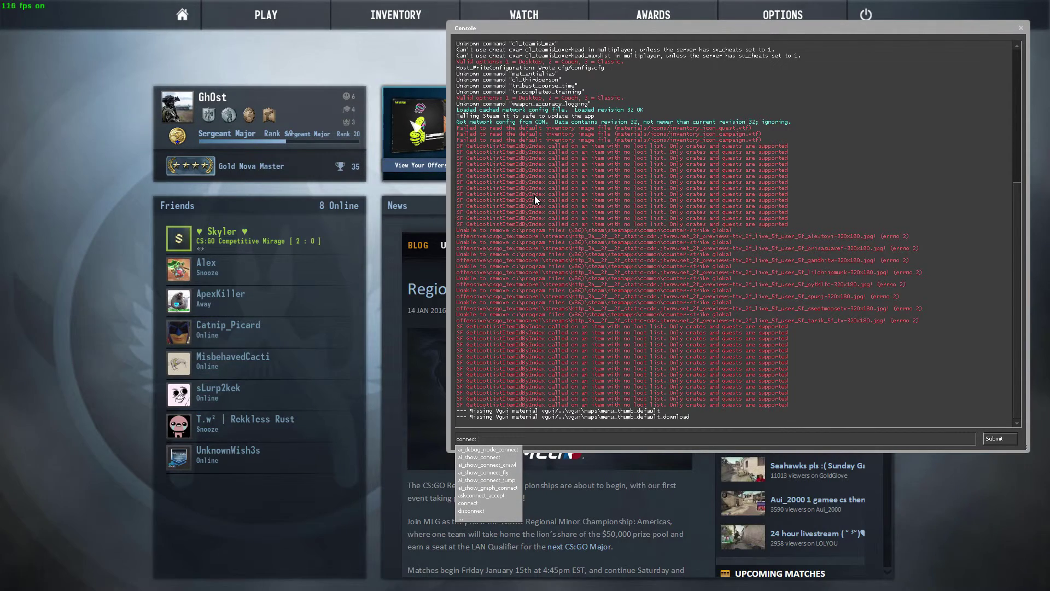
key("ctrl+v")
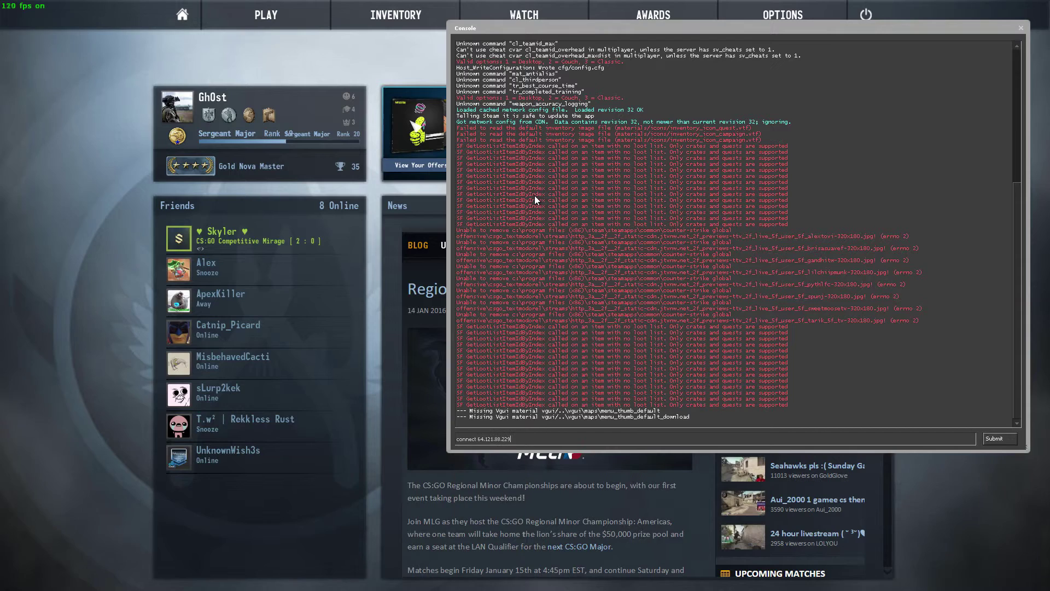
key("Return")
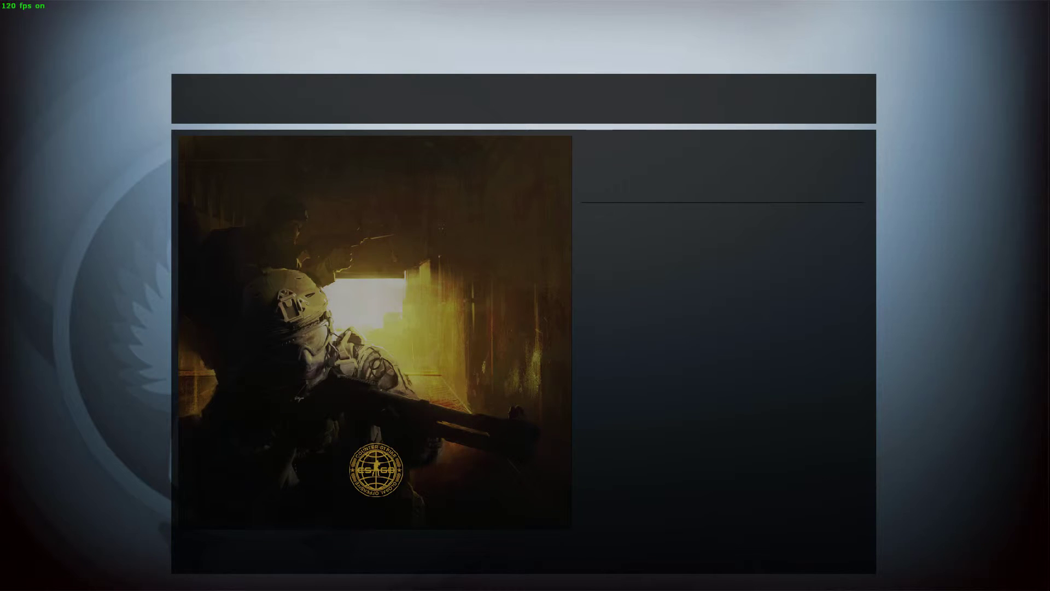
Reopen the console over the loading screen and run disconnect to abandon the connection.
key("grave")
type("disconnecty")
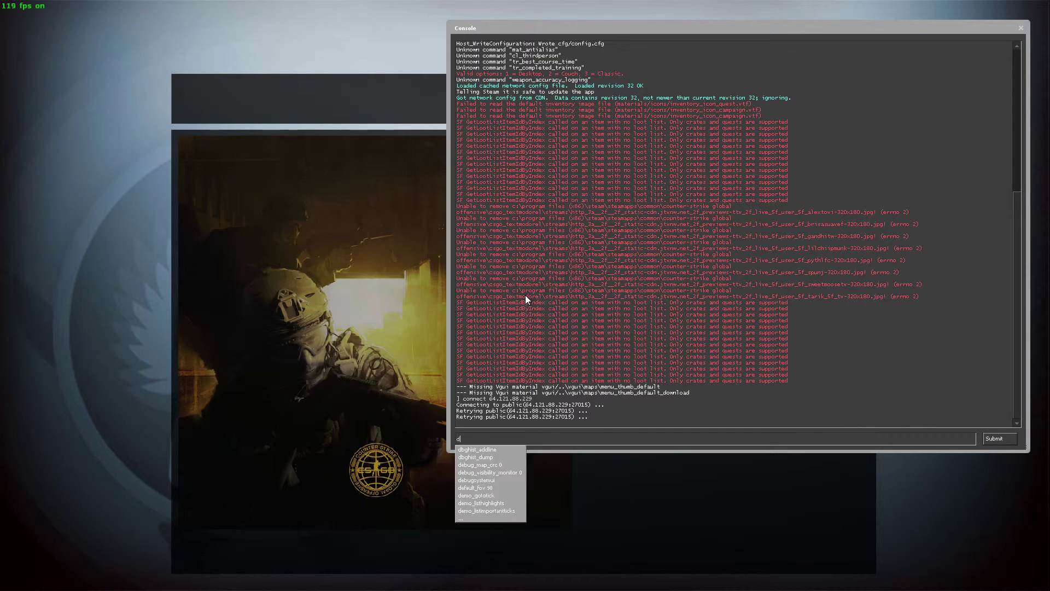
key("Return")
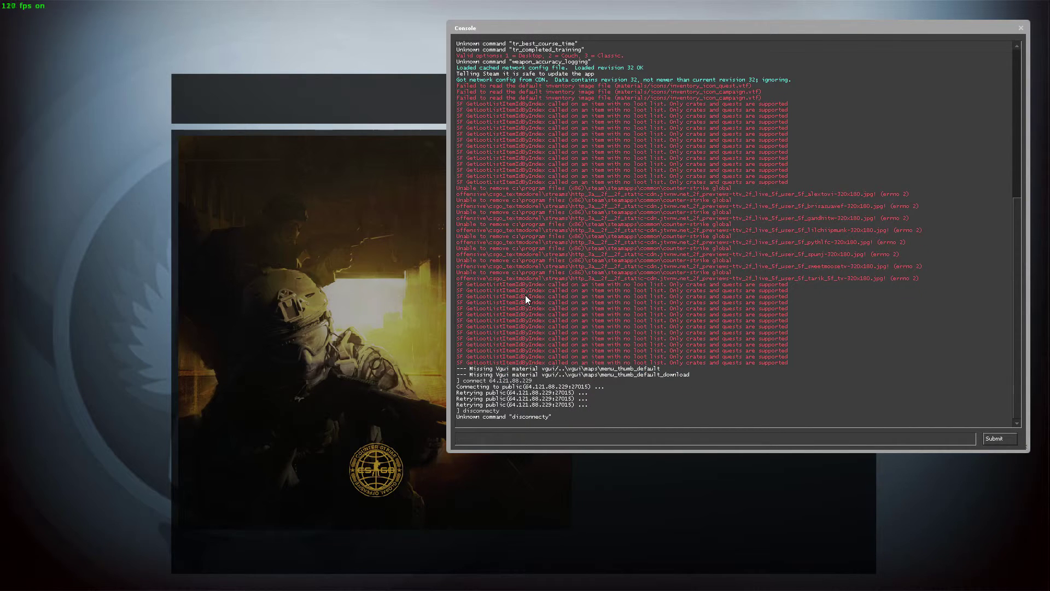
type("disconnecty")
key("Return")
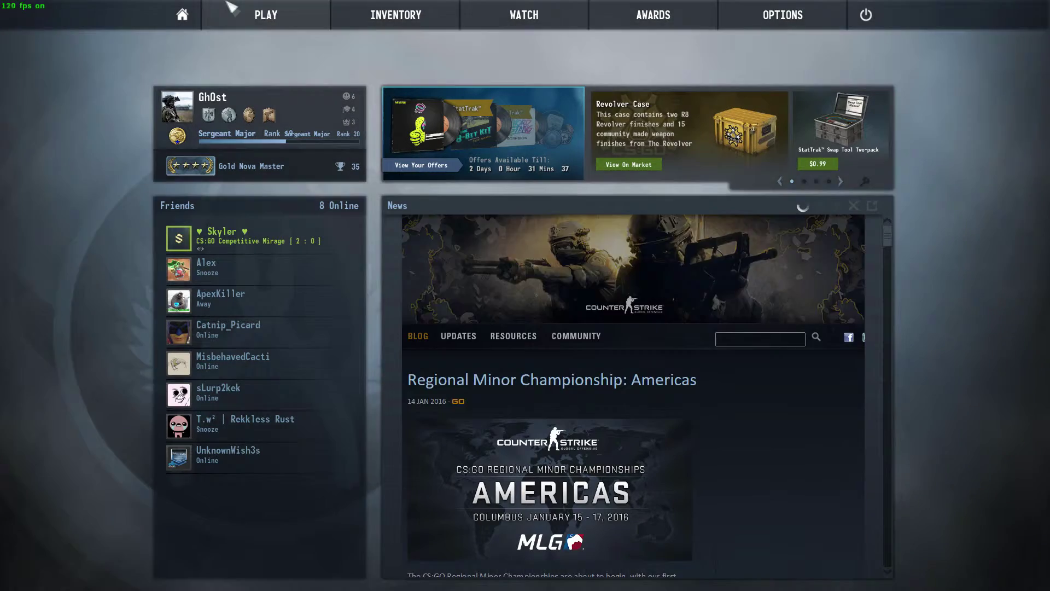
View the top Nuke server's info in Community Servers and select its full address and port.
mouse_move(266, 15)
left_click(276, 101)
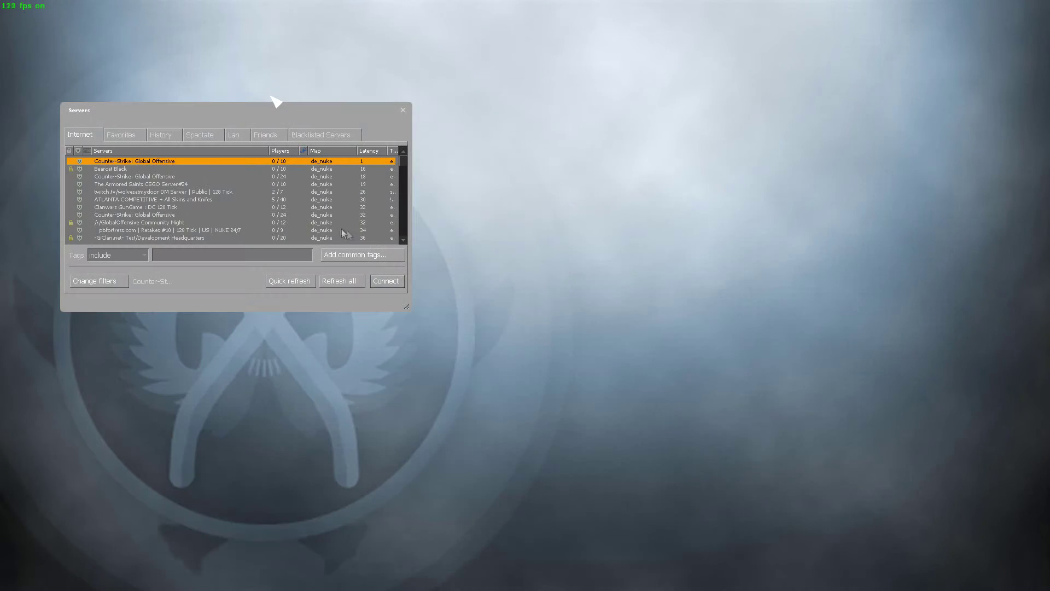
right_click(274, 161)
left_click(306, 178)
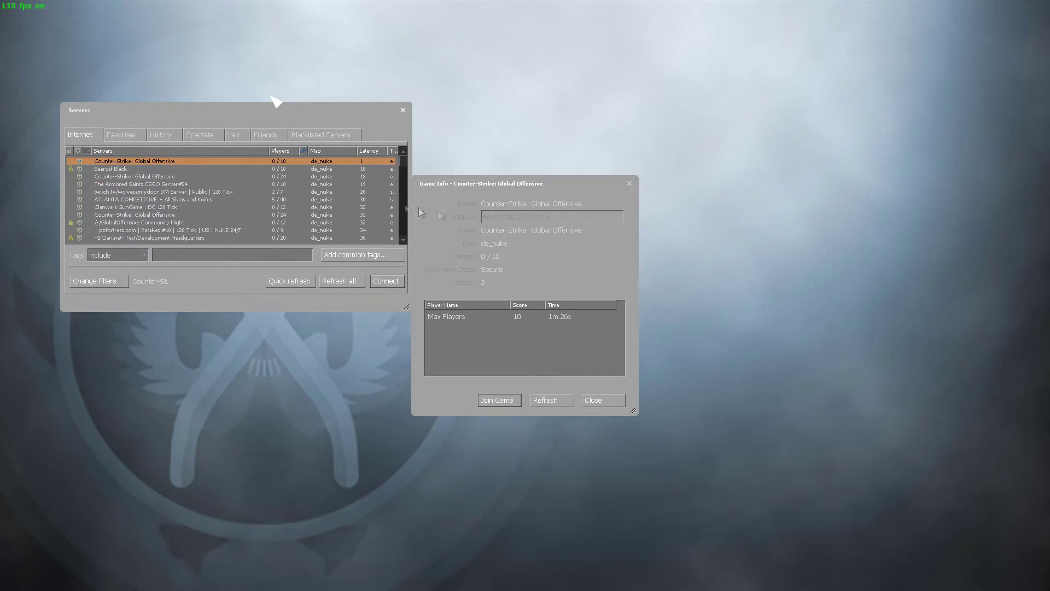
left_click_drag(550, 218, 474, 221)
left_click_drag(554, 222, 456, 218)
left_click(562, 224)
left_click_drag(563, 224, 440, 216)
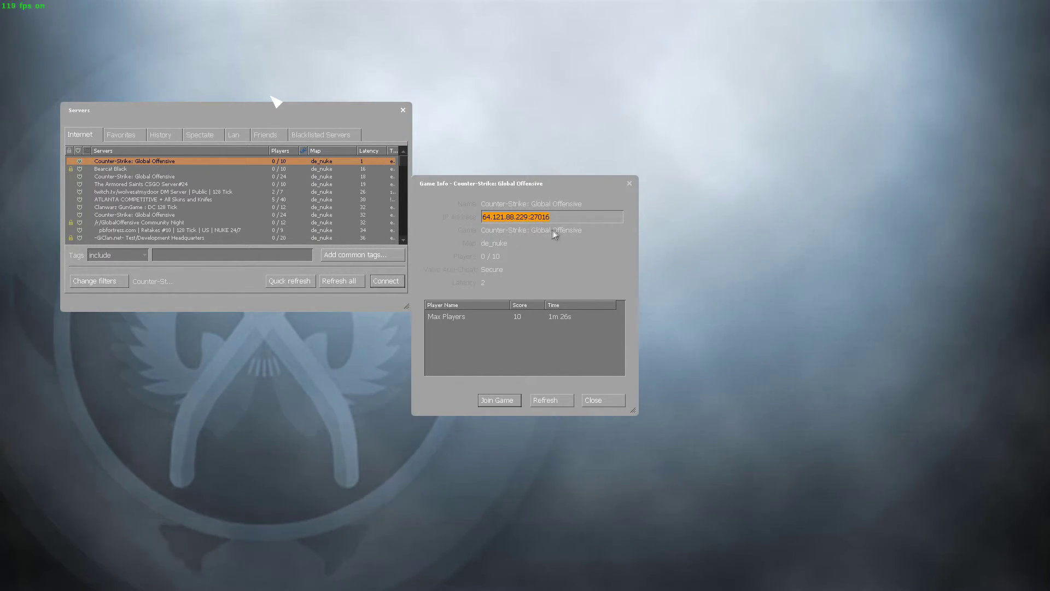
left_click_drag(566, 220, 413, 214)
key("ctrl+c")
left_click(628, 184)
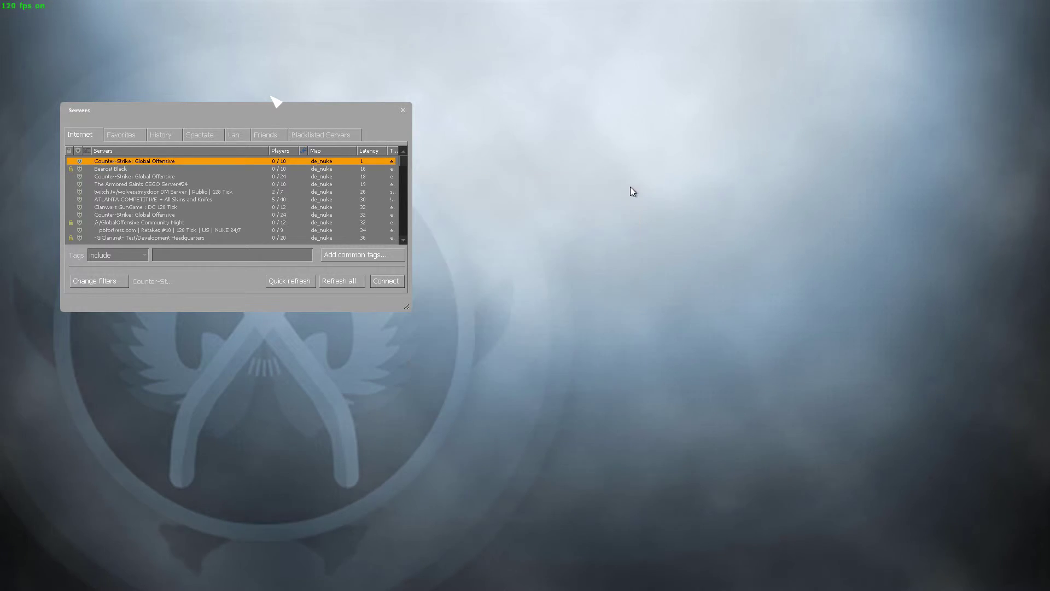
In the developer console, run connect with the pasted server address and port 27016.
key("grave")
type("connect")
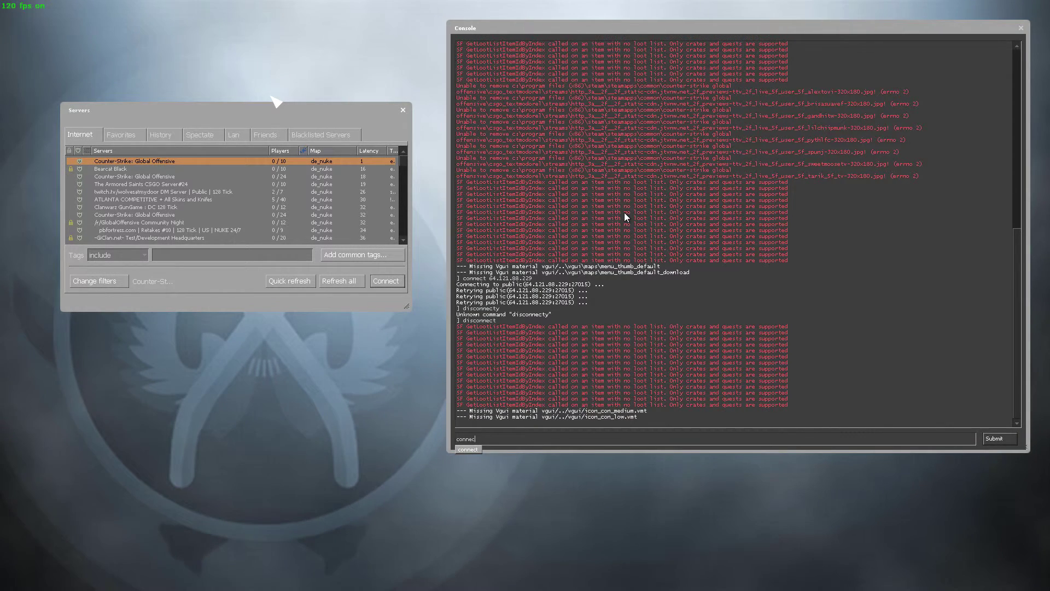
key("ctrl+v")
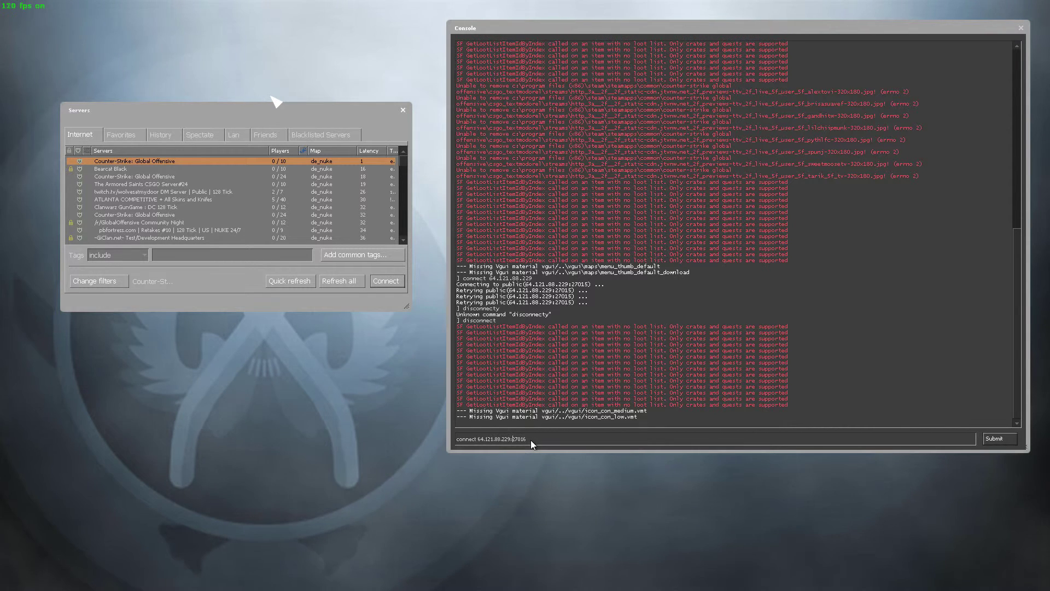
key("Return")
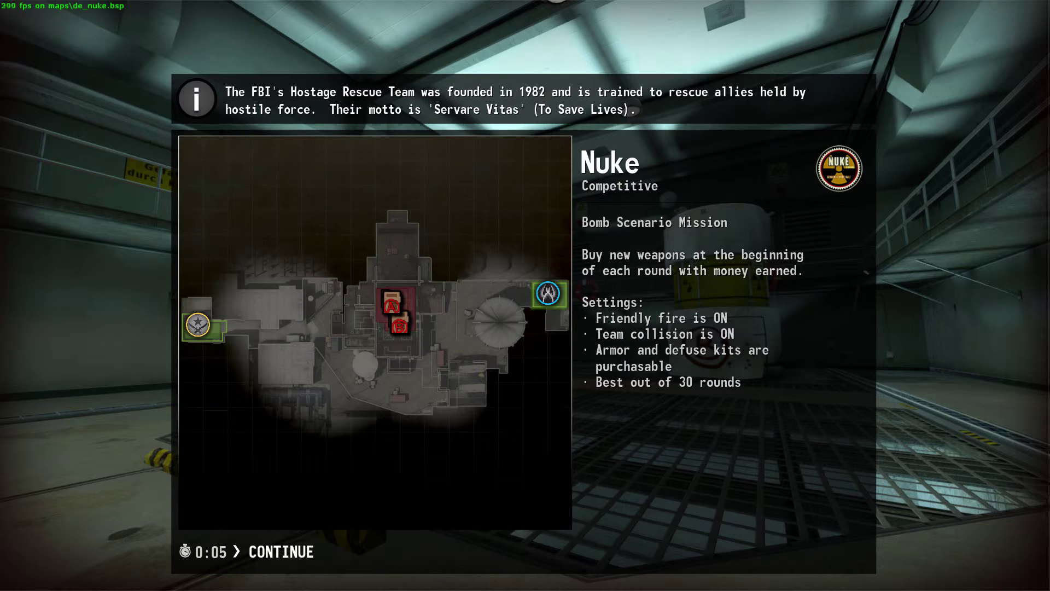
Skip the Nuke briefing, dismiss the message of the day, and join the Terrorists.
key("space")
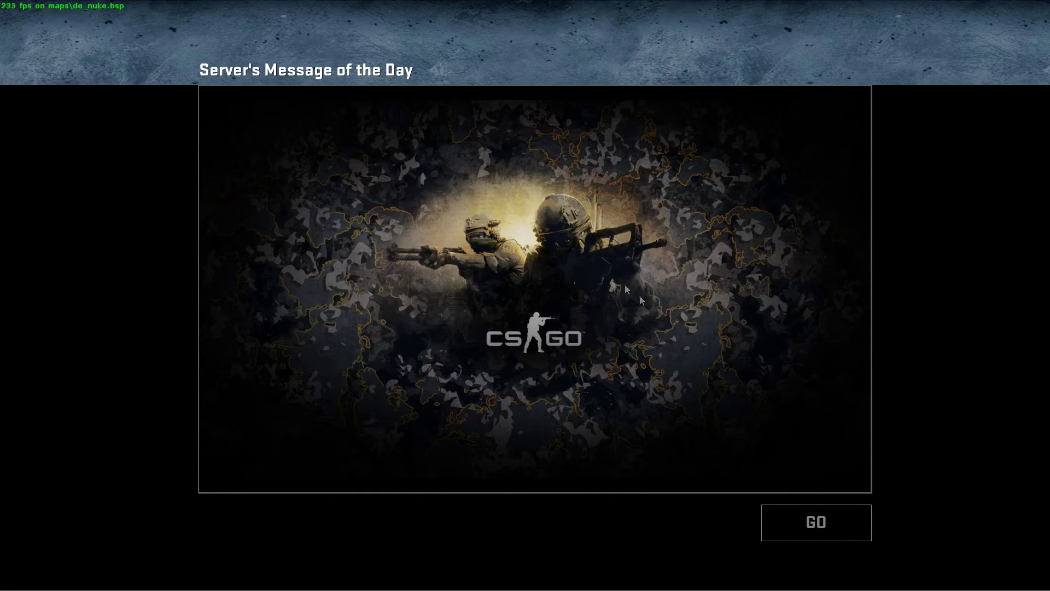
left_click(835, 533)
left_click(787, 504)
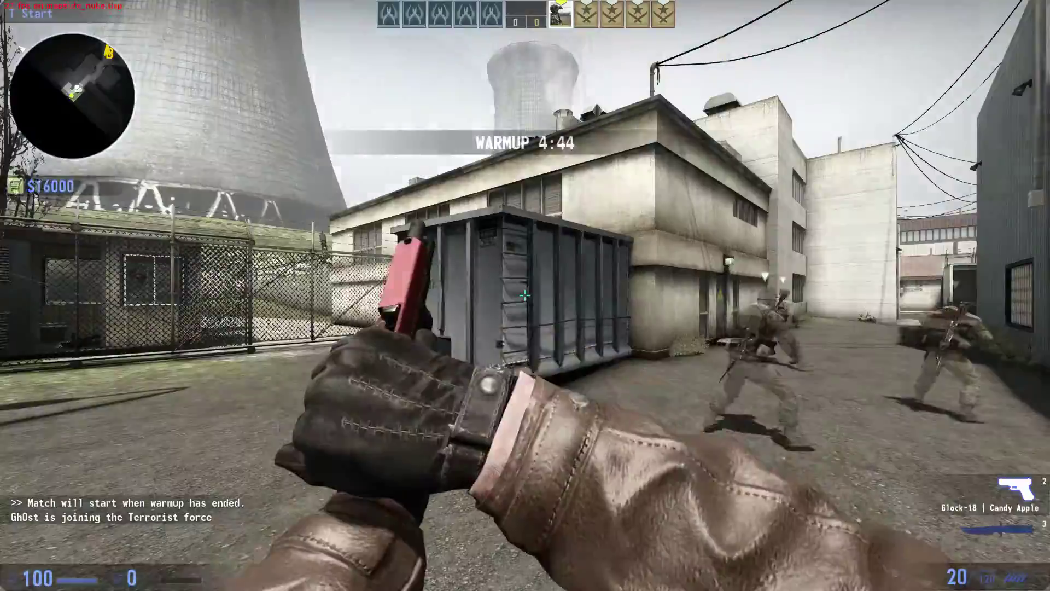
Advance toward the truck with the knife, swing it, then switch to the Glock-18 and check the scoreboard.
key("3")
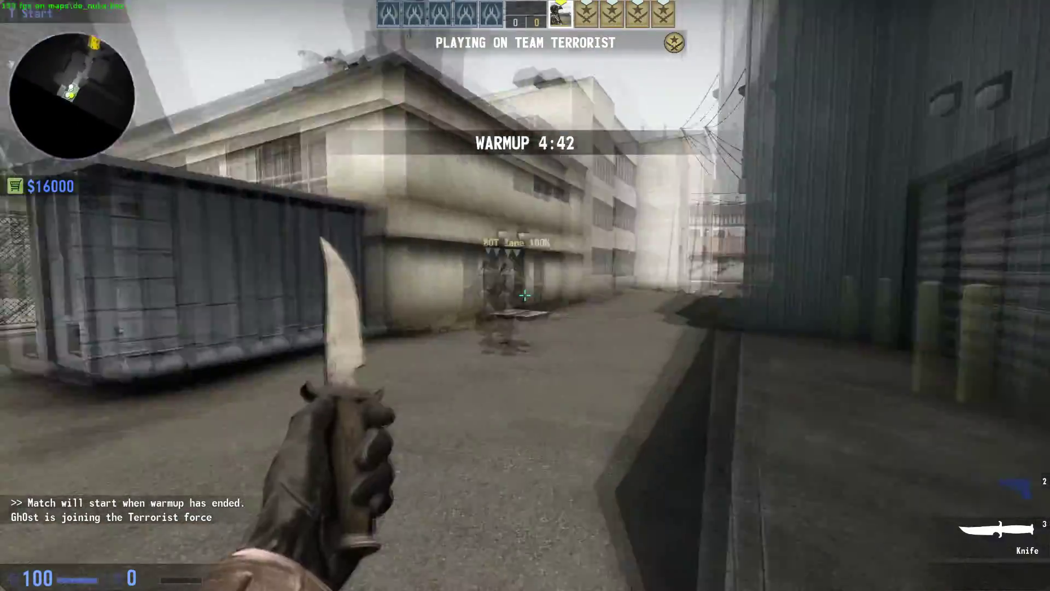
key("w")
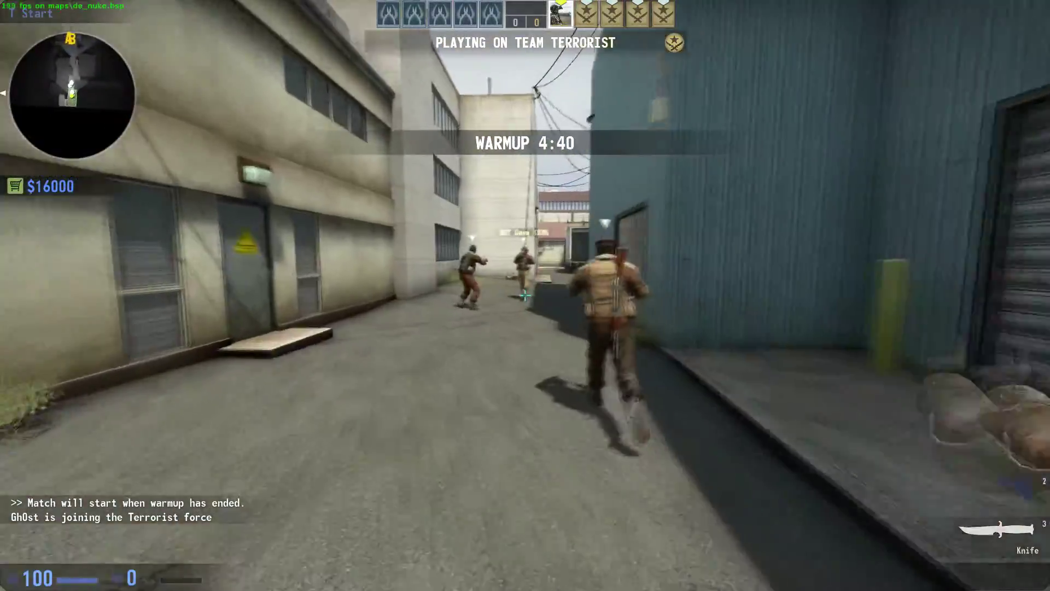
key("w")
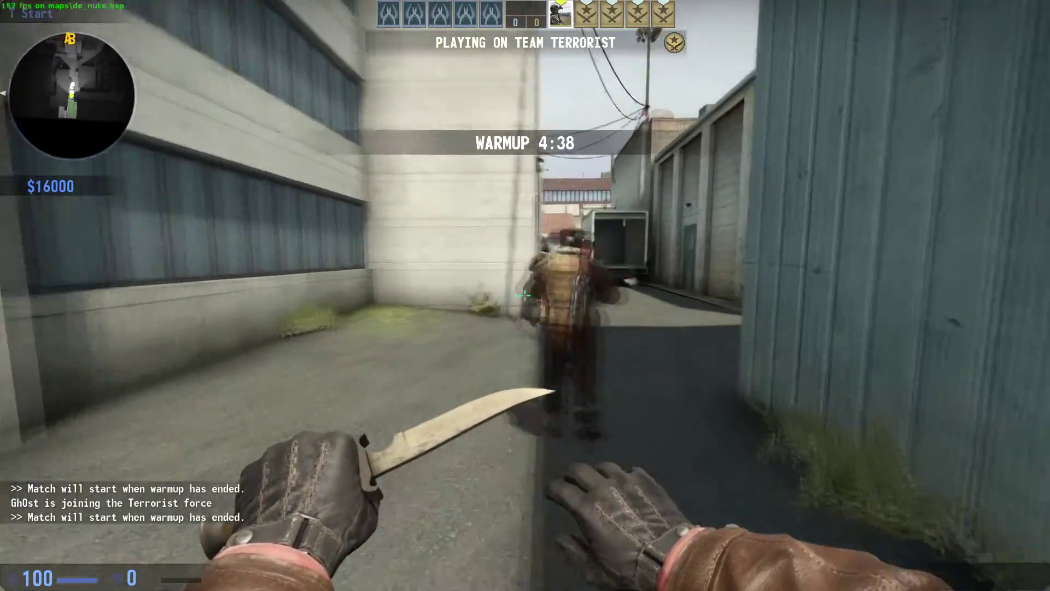
key("w")
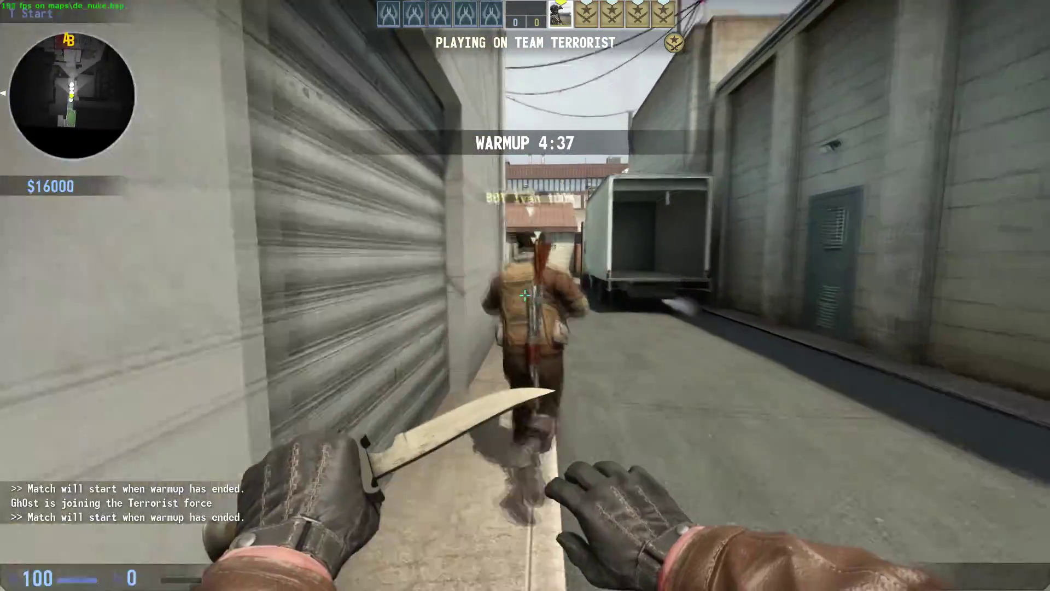
left_click(525, 295)
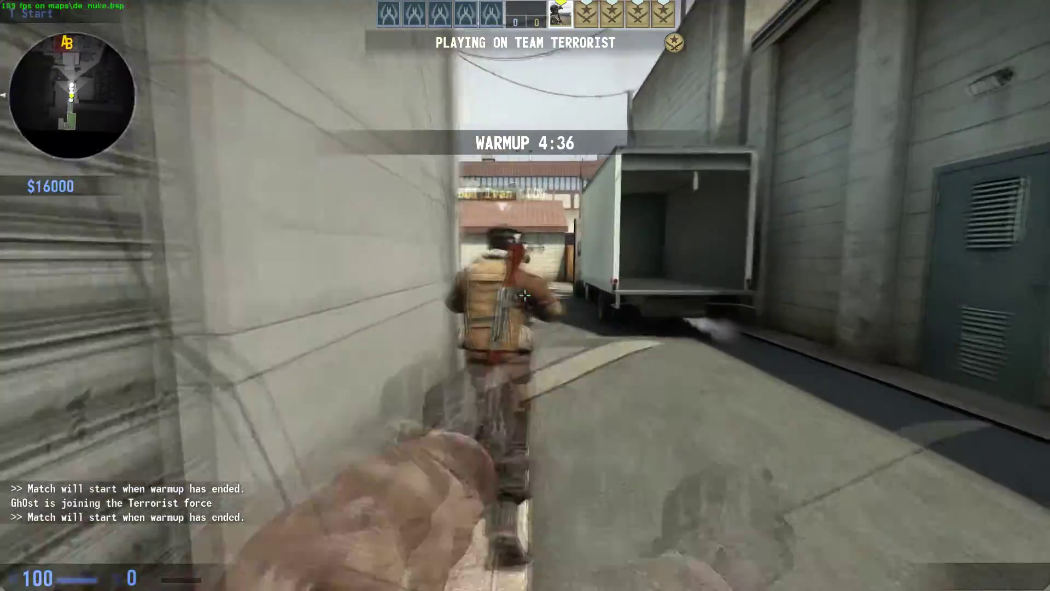
key("w")
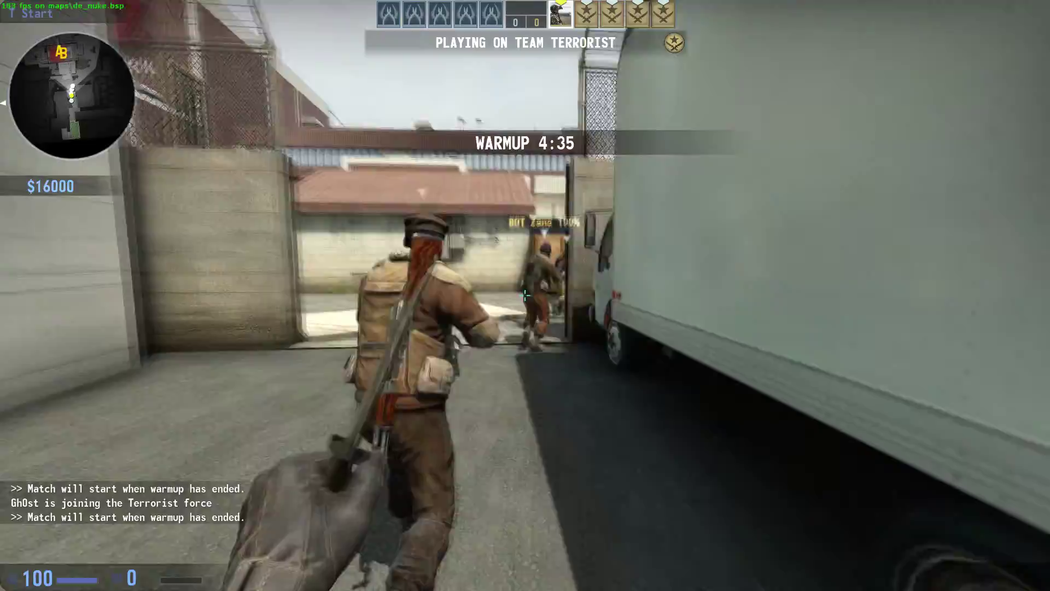
left_click(525, 295)
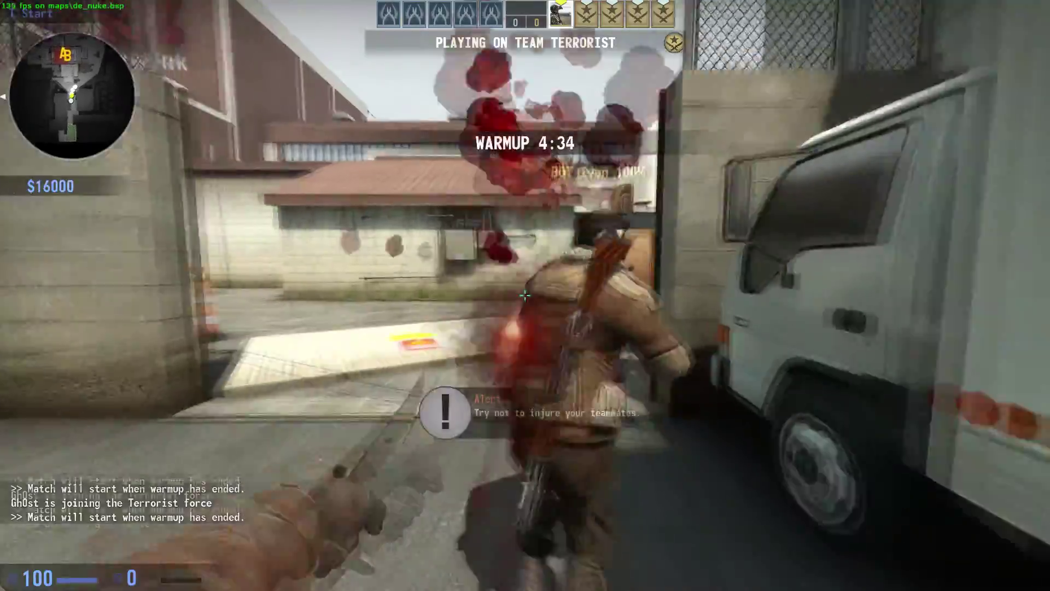
key("w")
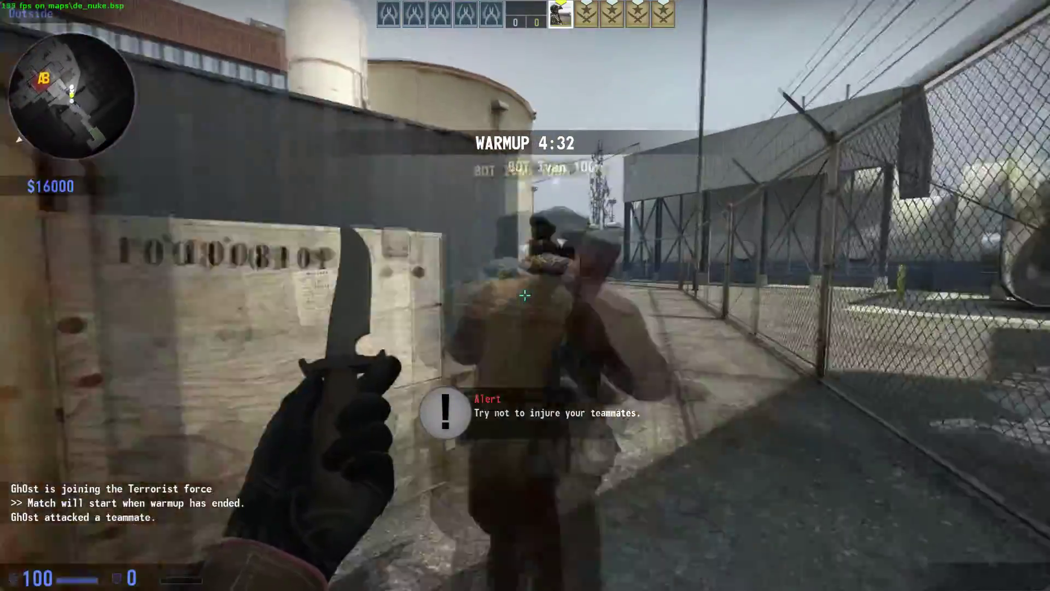
key("2")
key("Tab")
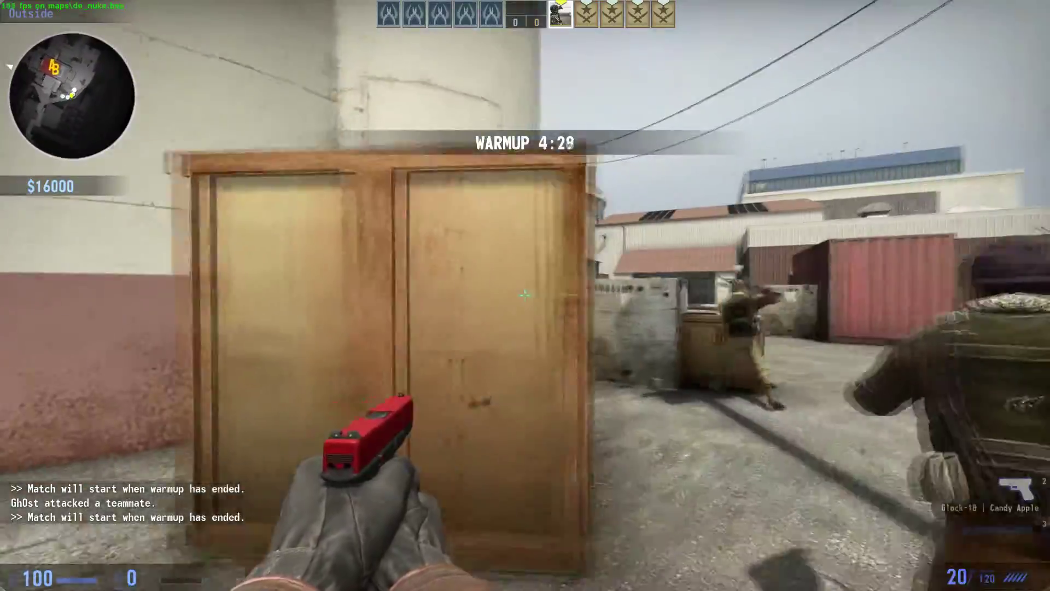
Move through the yard and strafe around the wooden crate during warmup.
key("w")
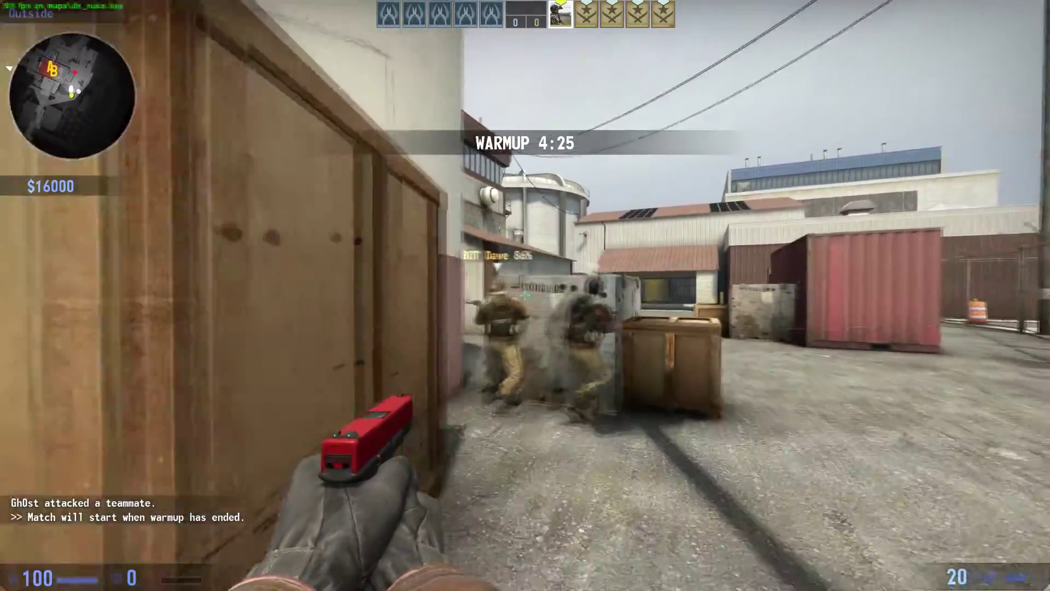
key("w")
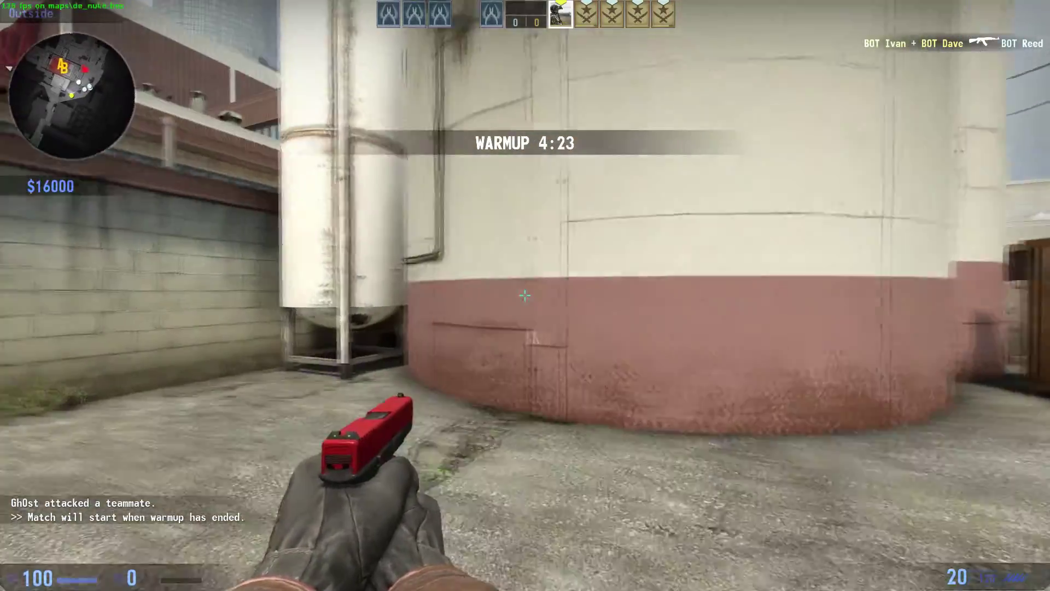
key("s")
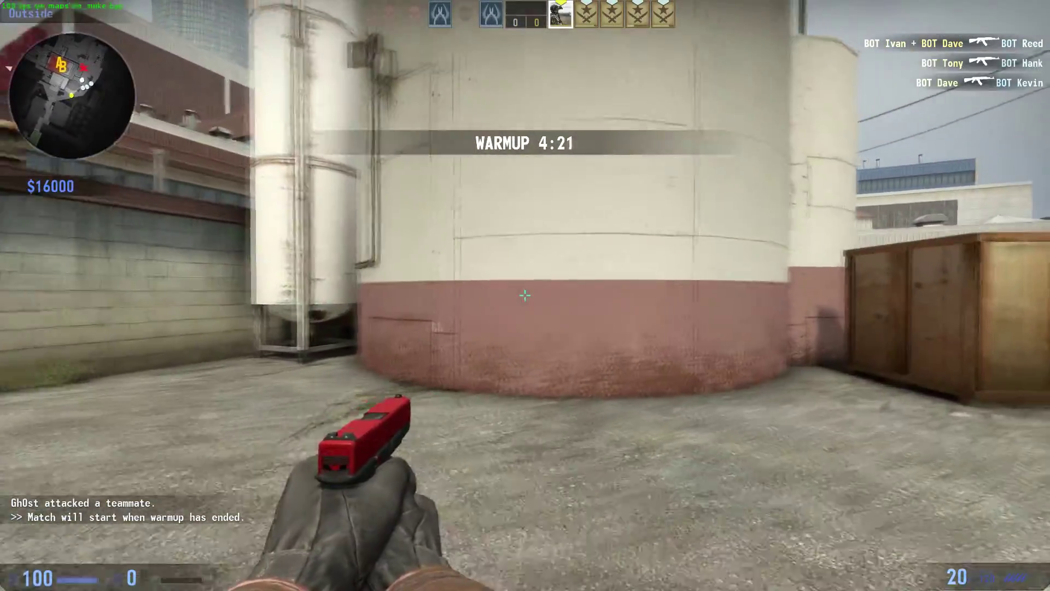
key("w")
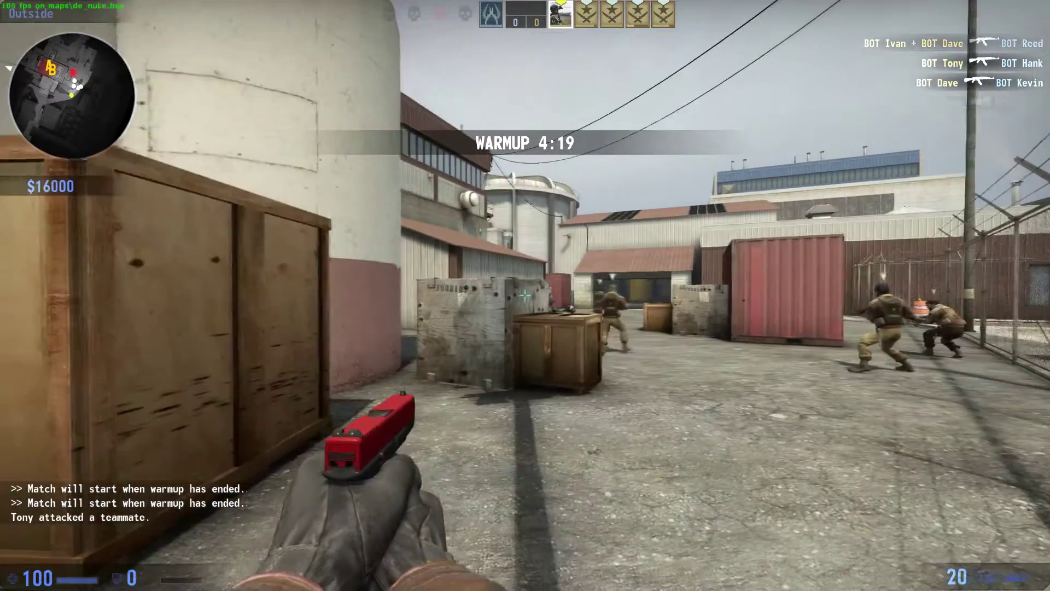
key("a")
key("d")
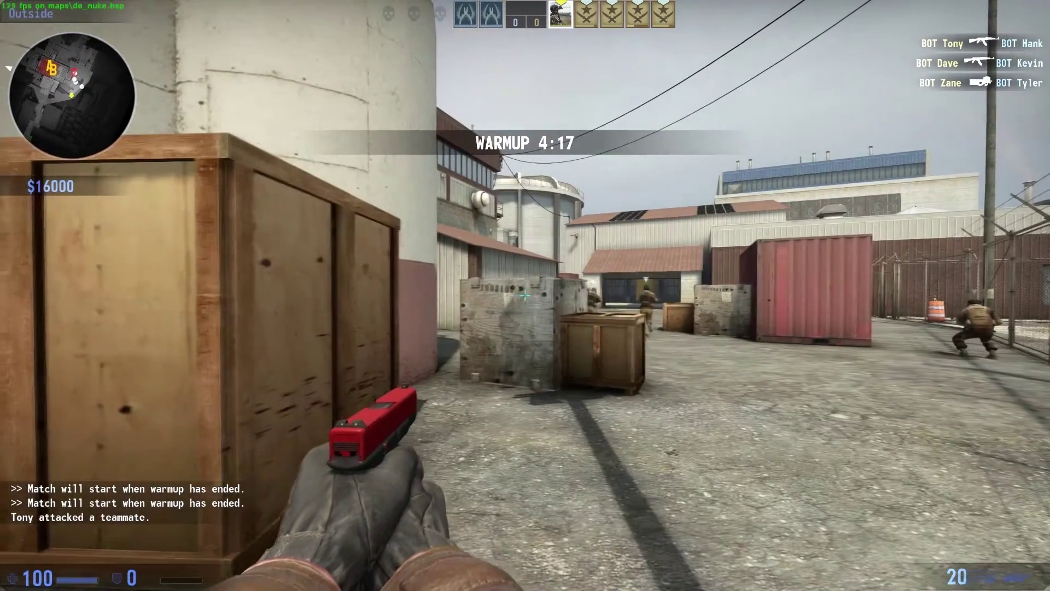